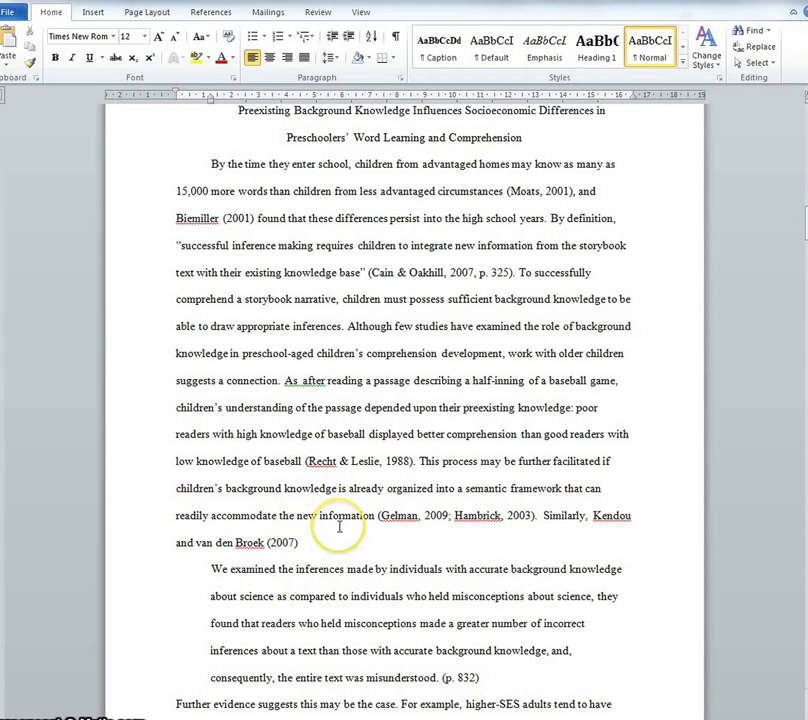
- Highlight the (Moats, 2001) citation, then point to Biemiller's (2001) citation in the first paragraph
left_click(503, 203)
left_click_drag(506, 191, 583, 197)
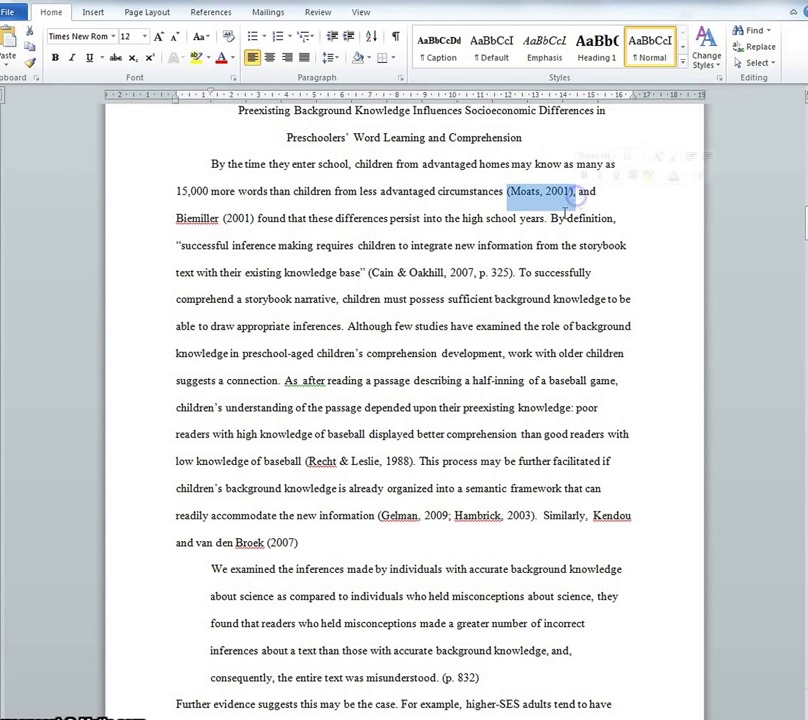
left_click(563, 213)
left_click(509, 191)
left_click_drag(509, 191, 580, 192)
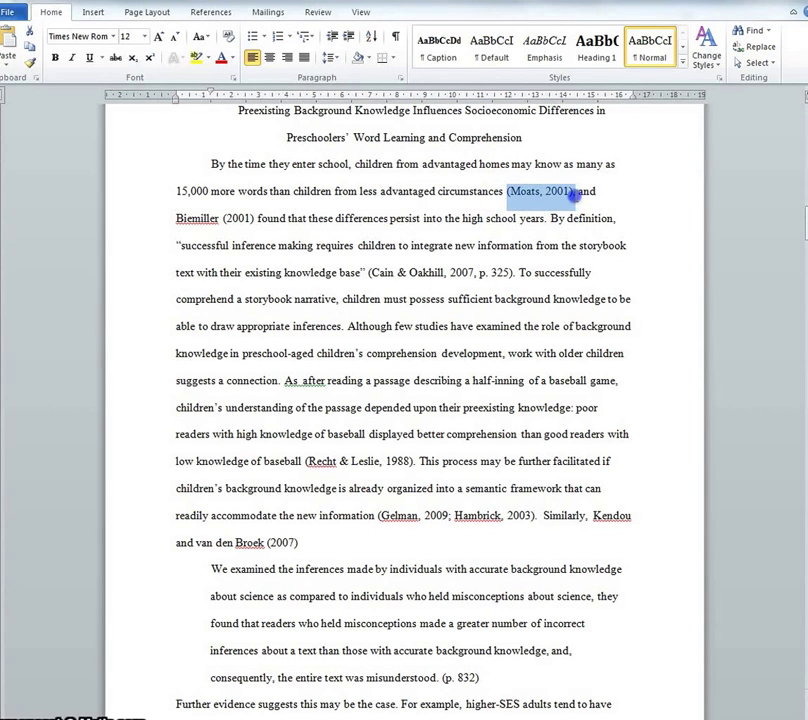
left_click(563, 191)
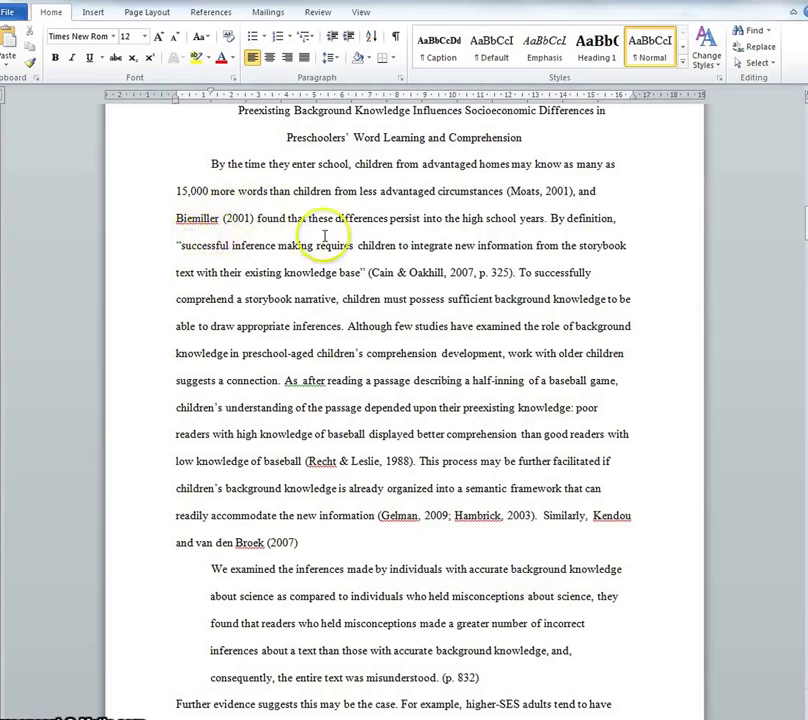
left_click(238, 218)
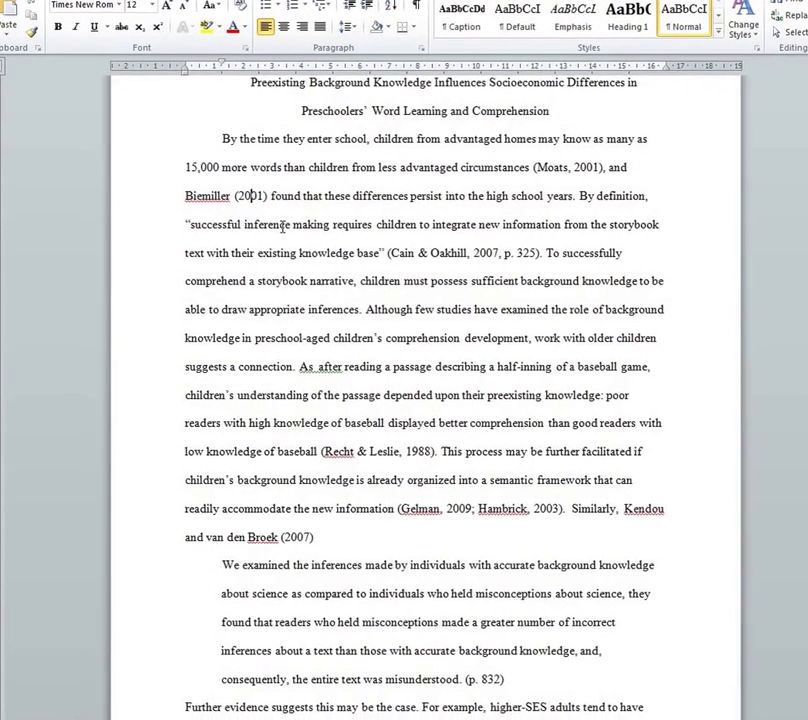
- Highlight the Gelman and Hambrick citations, the Cain & Oakhill authors and the Kendou citation
scroll(280, 250, "down", 1)
left_click_drag(561, 466, 405, 467)
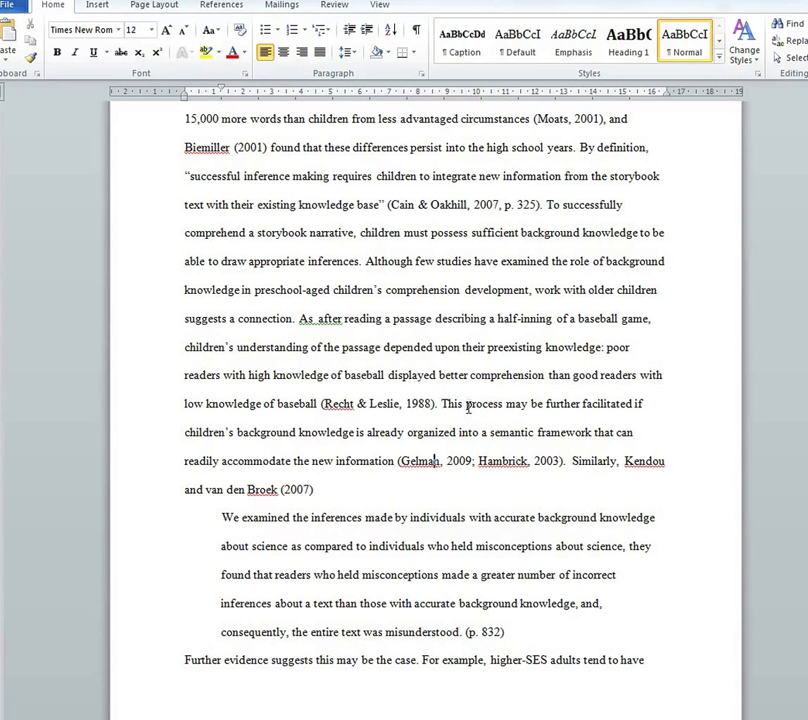
left_click_drag(471, 204, 398, 205)
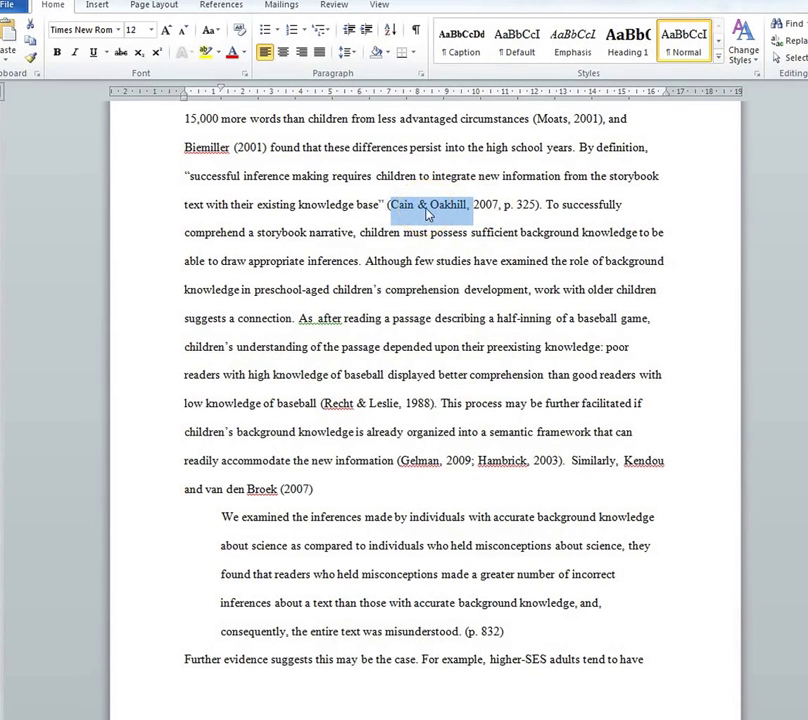
left_click(423, 206)
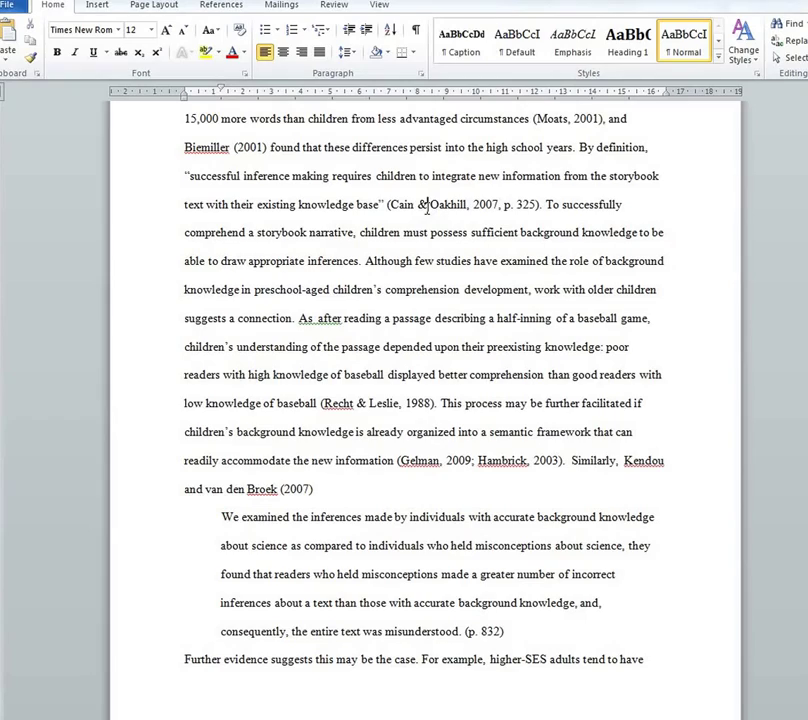
left_click_drag(626, 462, 199, 493)
left_click(199, 493)
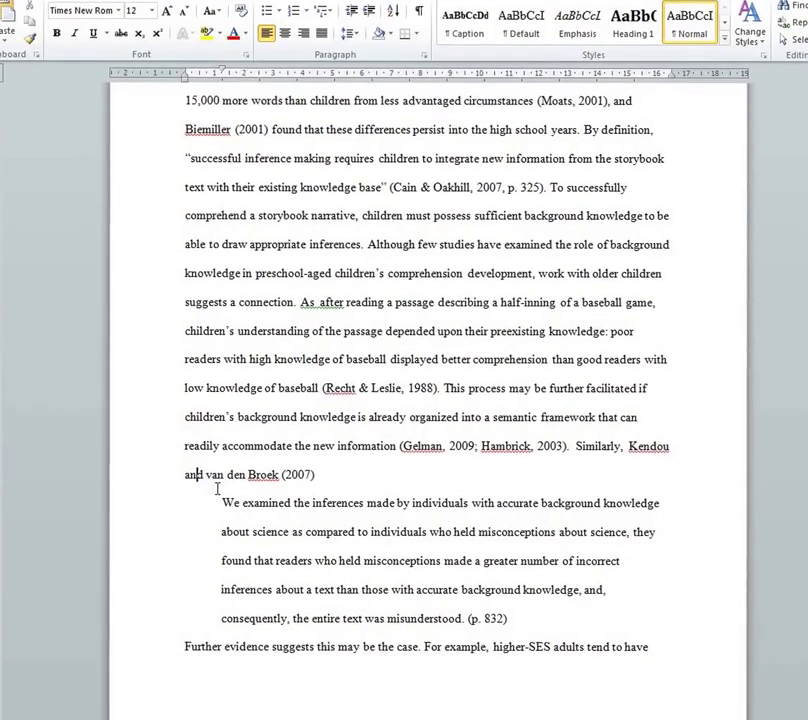
- Scroll down and highlight the Hofstetter, Sticht, & Hofstetter author names
scroll(218, 477, "down", 3)
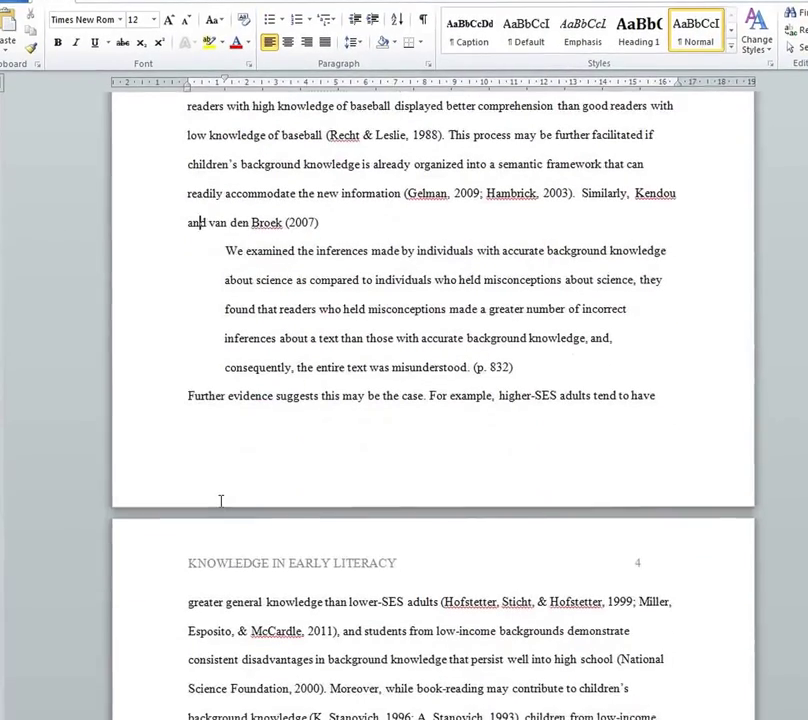
scroll(222, 505, "down", 2)
left_click(415, 458)
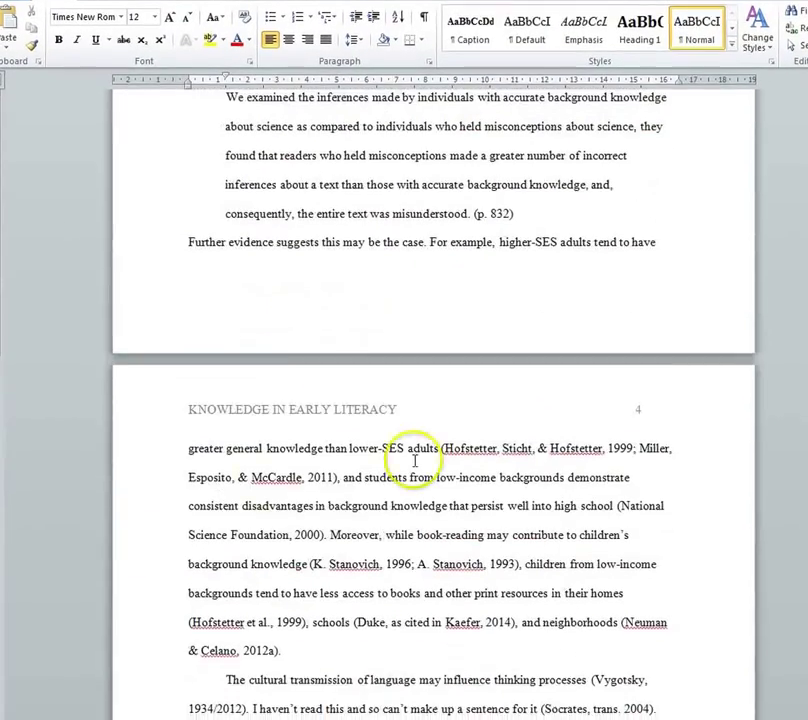
left_click_drag(442, 448, 583, 449)
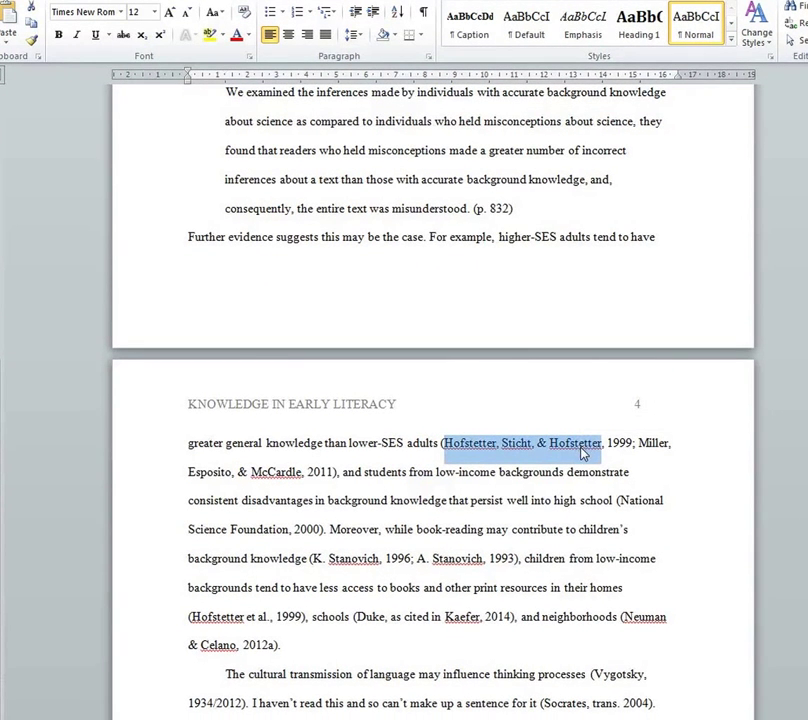
left_click_drag(525, 465, 522, 446)
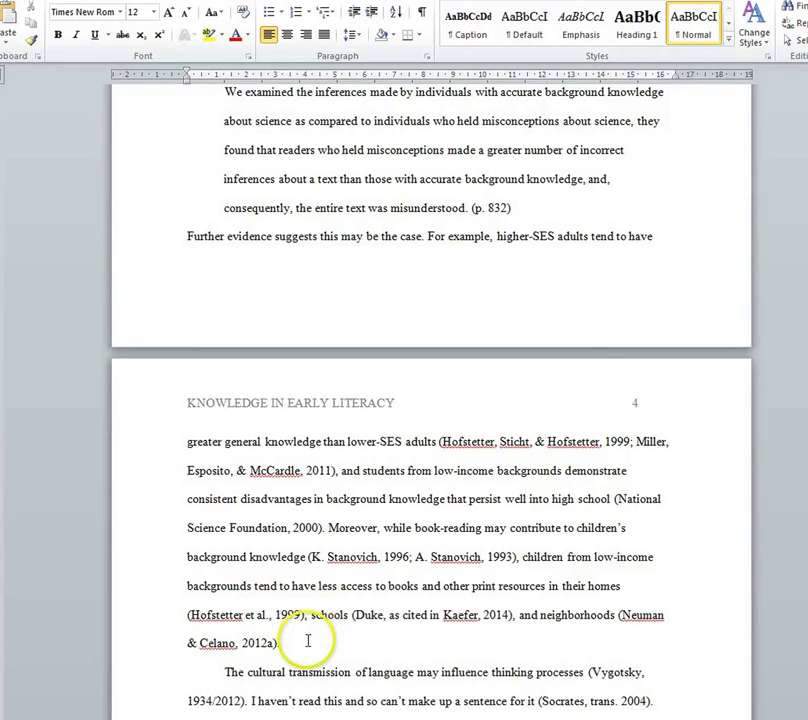
- On page 4, highlight 'Hofstetter et al.' and the initial K. before Stanovich
scroll(310, 684, "down", 1)
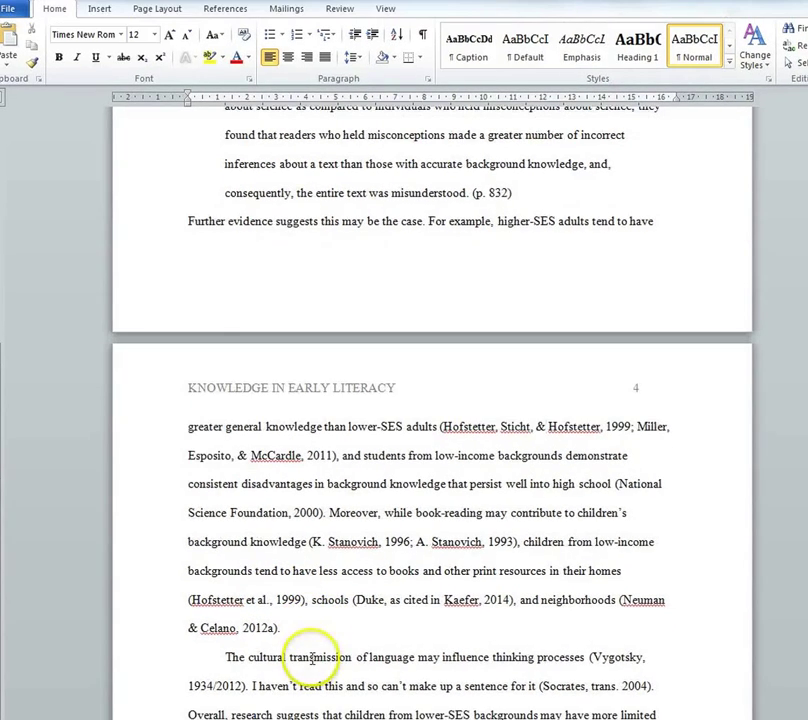
left_click_drag(268, 599, 213, 598)
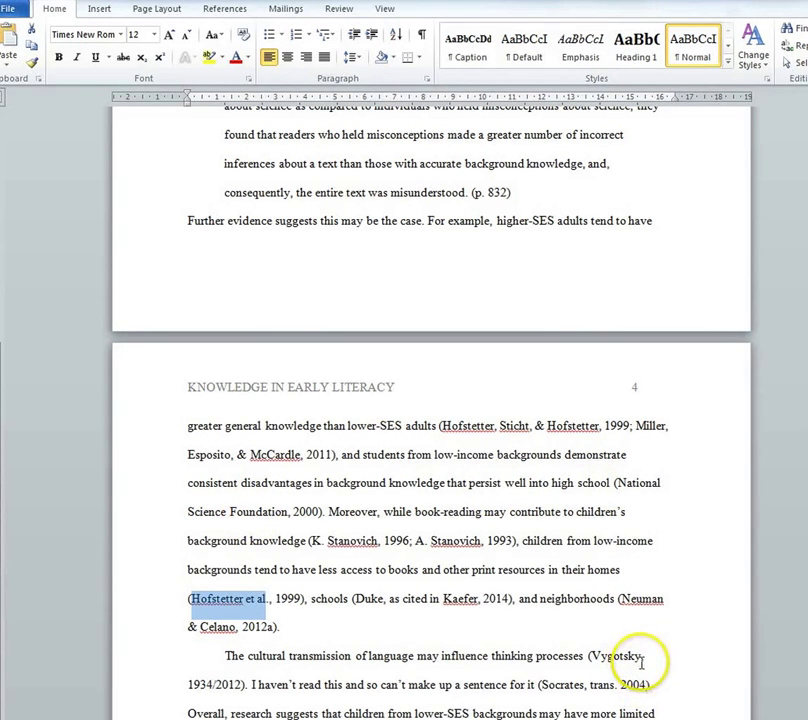
left_click(315, 540)
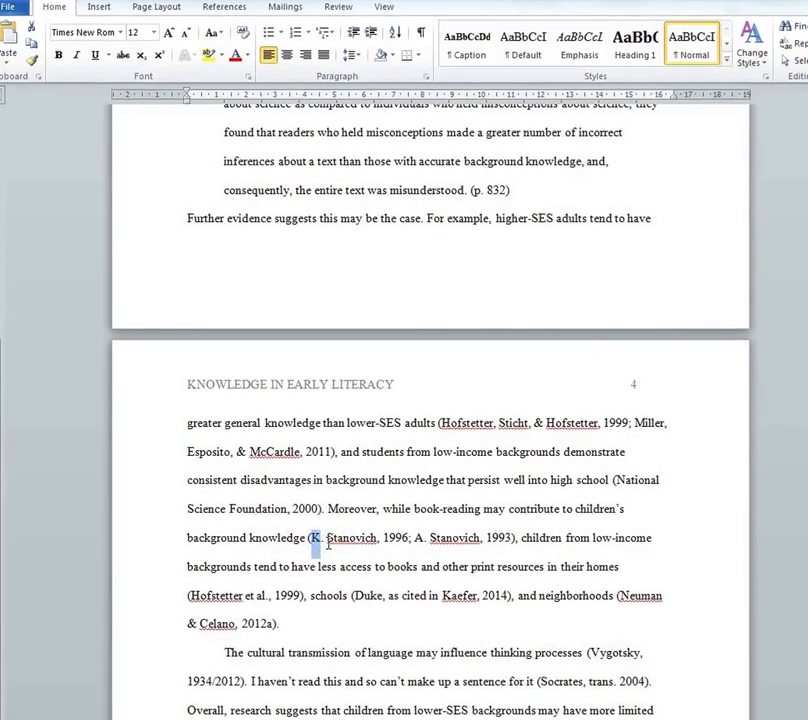
left_click_drag(311, 540, 321, 540)
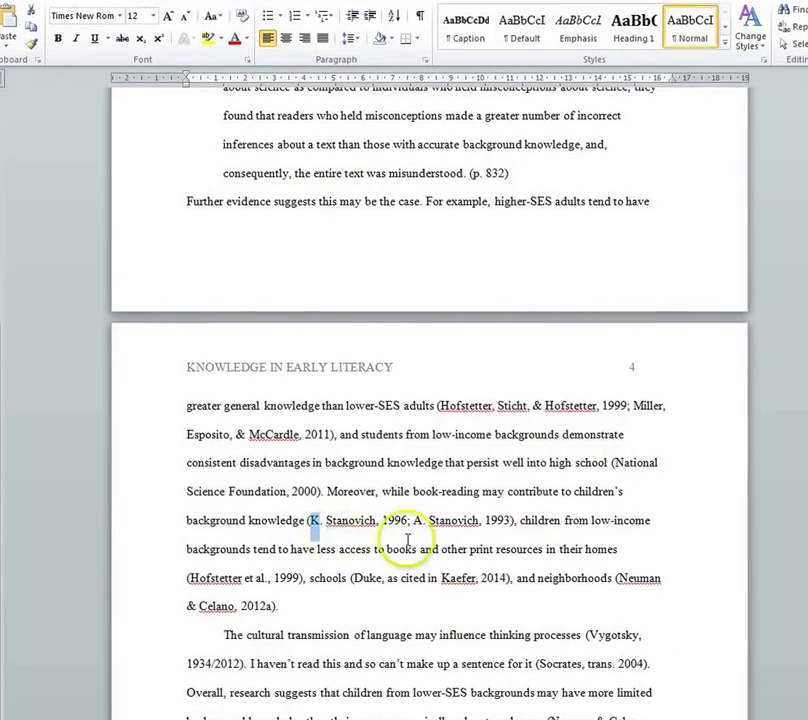
left_click(505, 549)
scroll(507, 548, "down", 2)
scroll(510, 555, "down", 1)
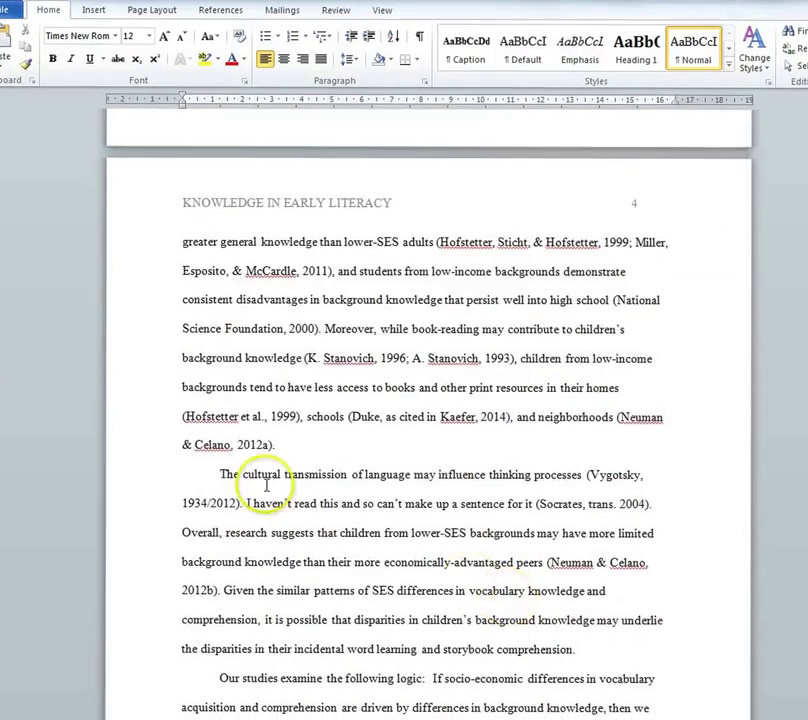
left_click(270, 515)
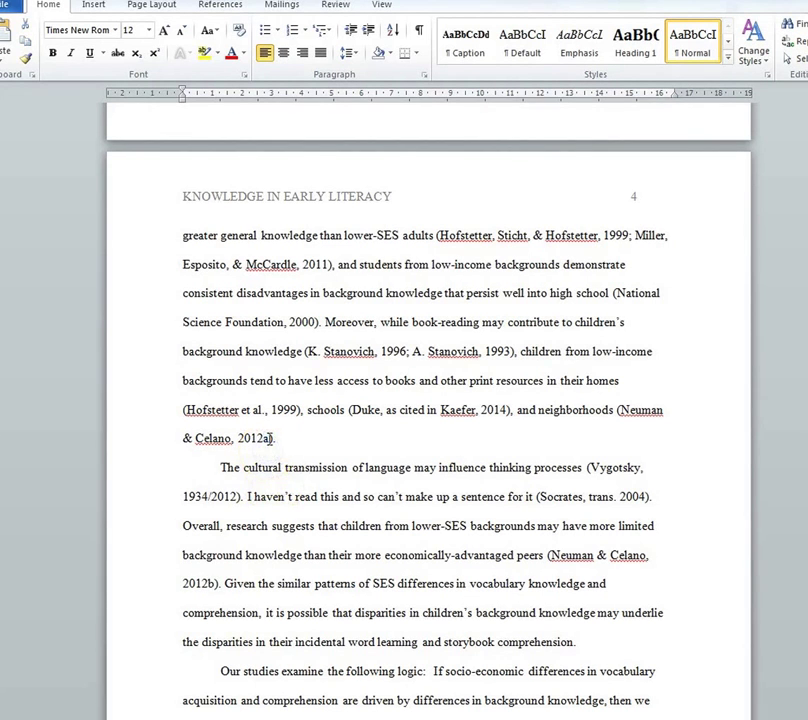
left_click(211, 583)
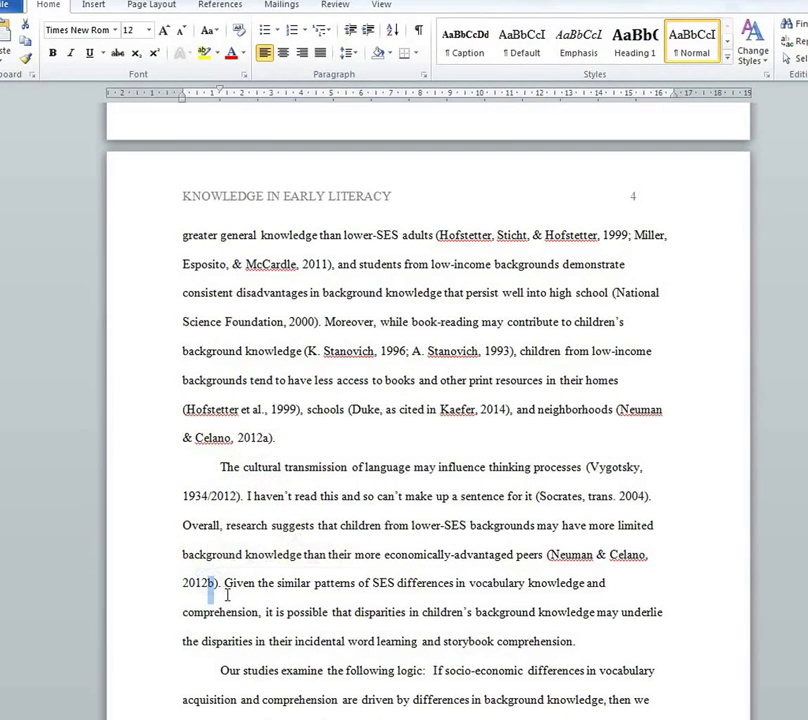
left_click(310, 612)
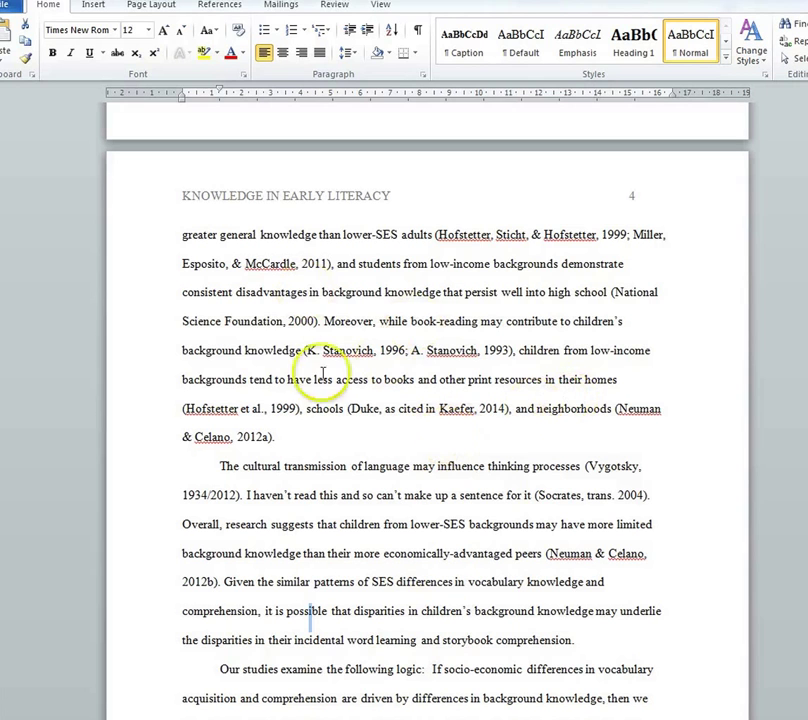
left_click_drag(312, 323, 625, 292)
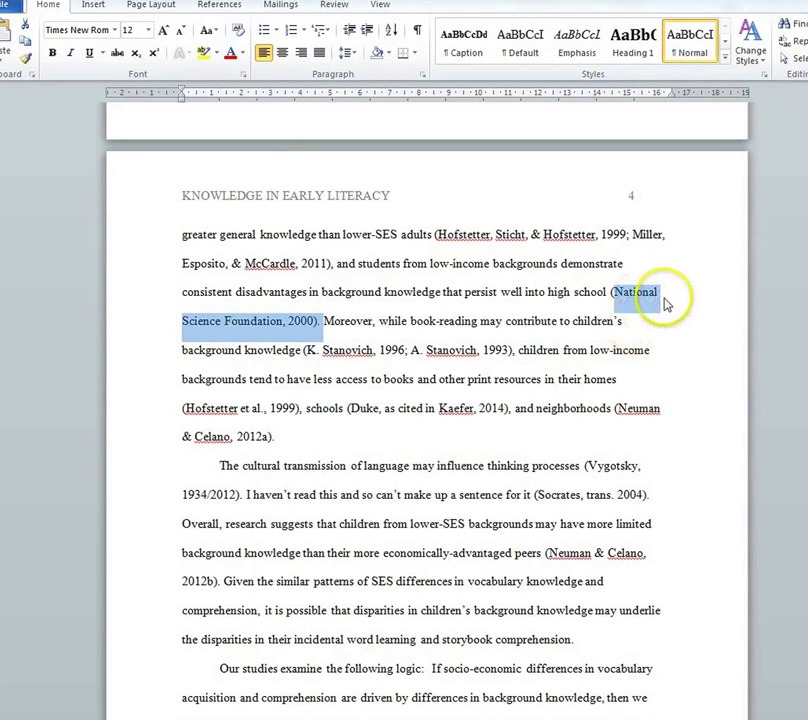
left_click(281, 335)
key("Delete")
type(",")
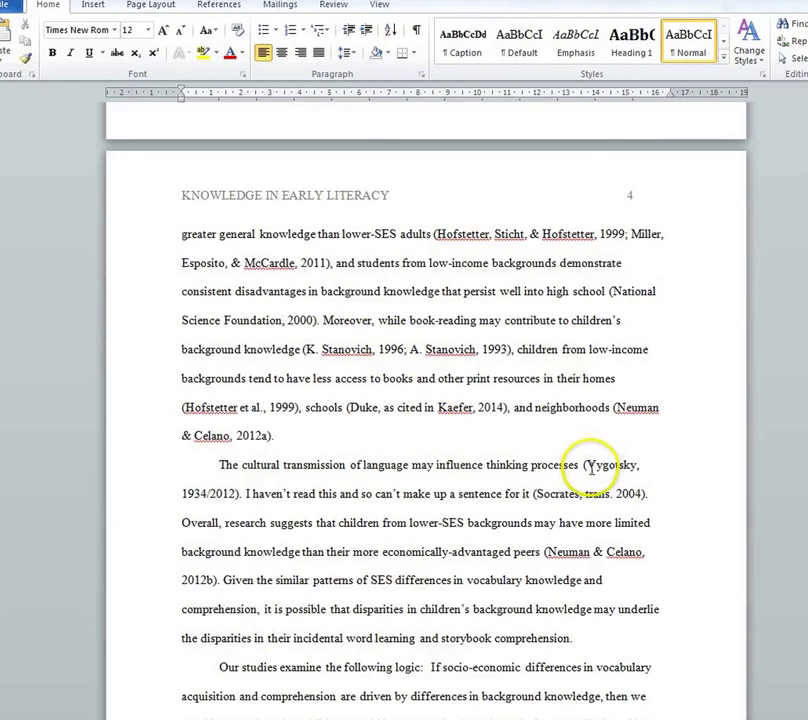
left_click_drag(594, 470, 640, 475)
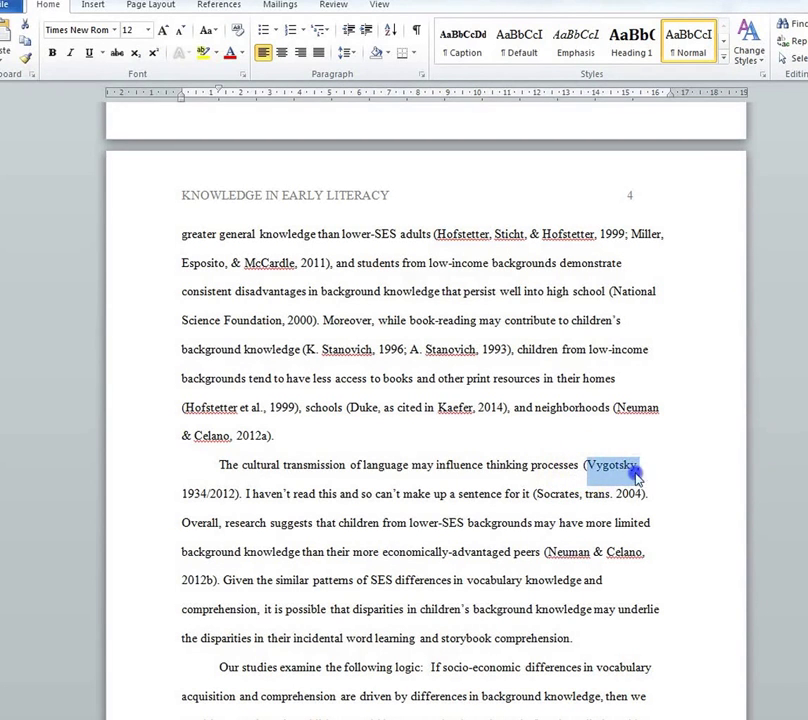
left_click_drag(181, 492, 236, 493)
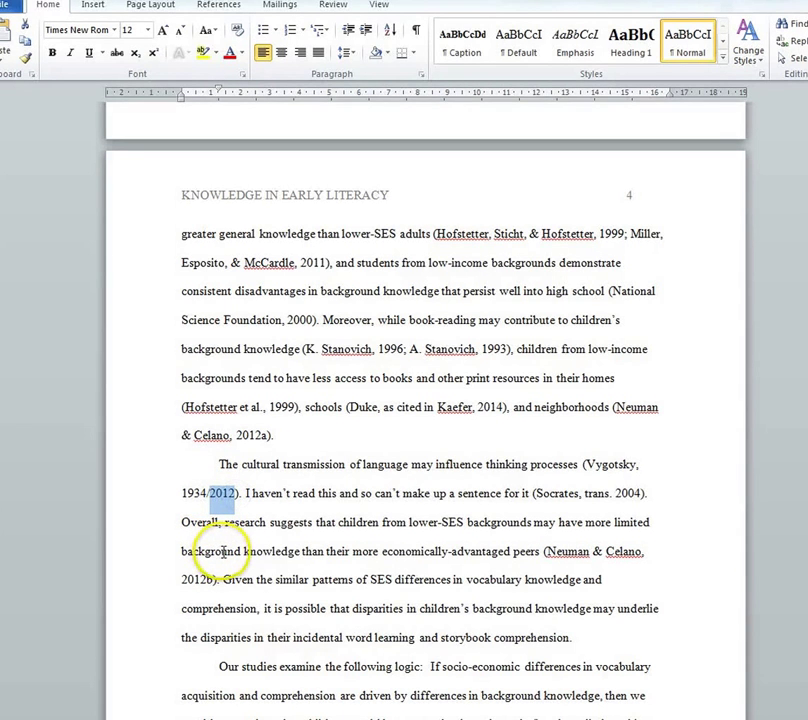
left_click(197, 520)
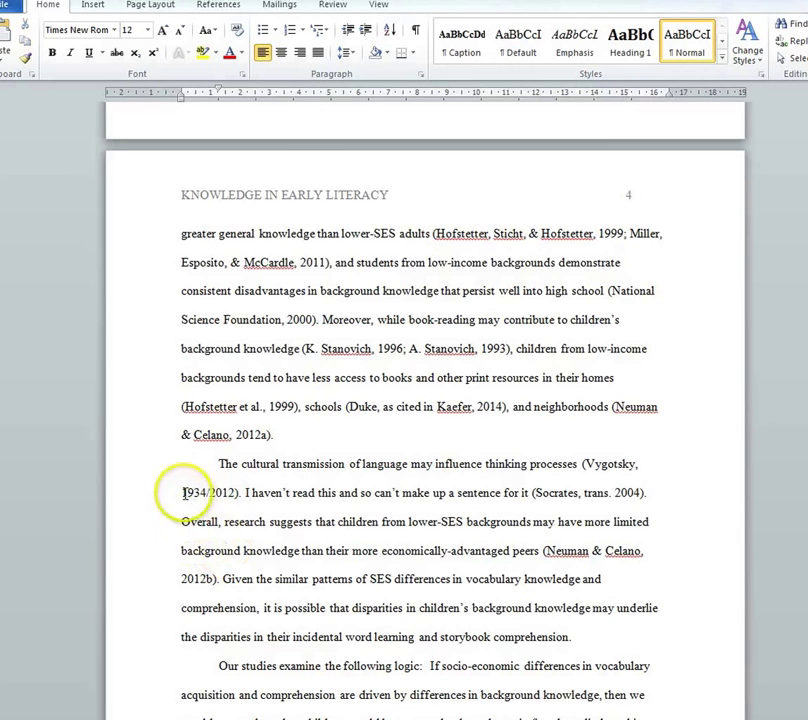
left_click_drag(181, 492, 201, 490)
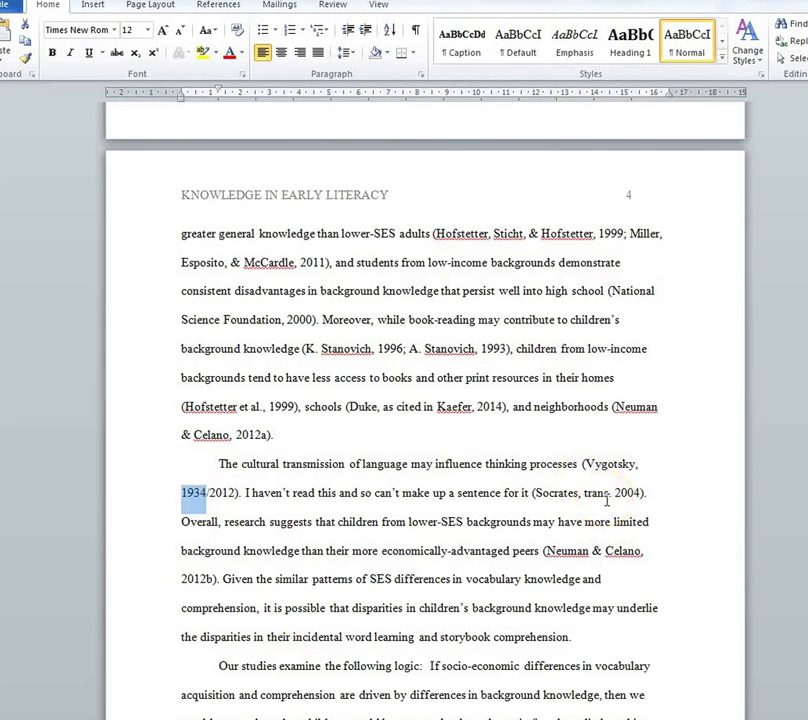
mouse_move(612, 494)
left_mouse_down()
mouse_move(620, 496)
mouse_move(600, 500)
left_mouse_up()
left_click(607, 493)
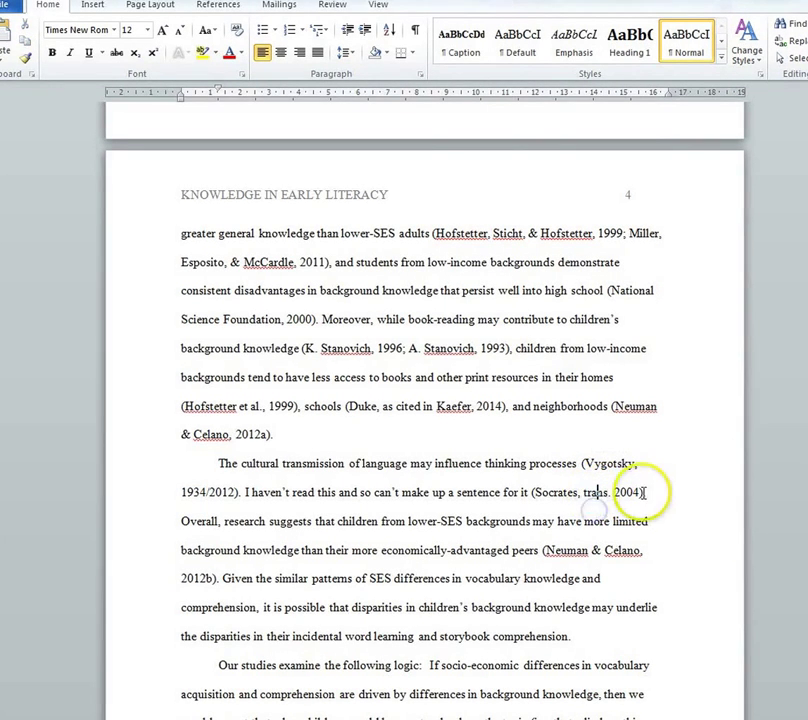
key("Left")
key("Left")
type(".")
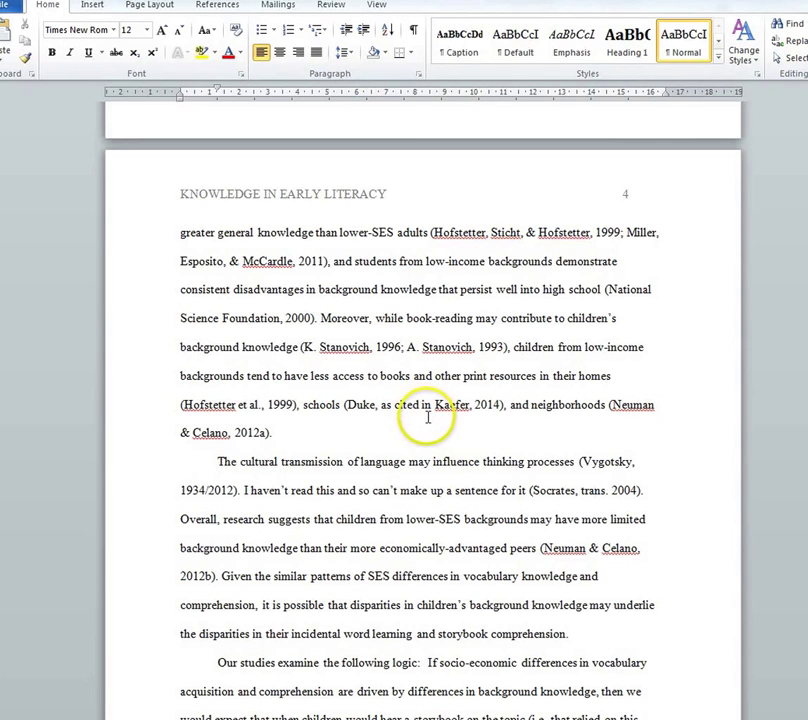
double_click(357, 405)
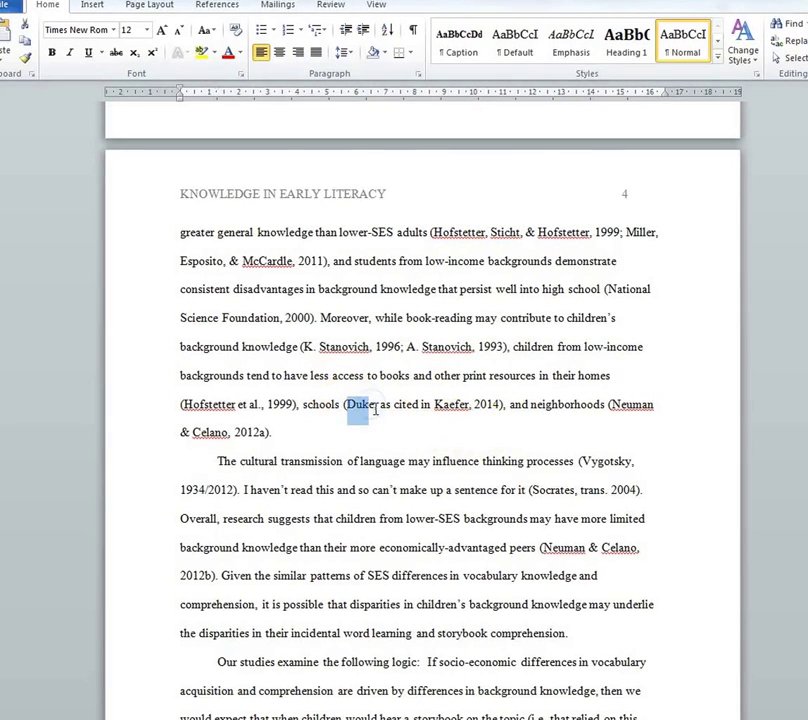
left_click(378, 428)
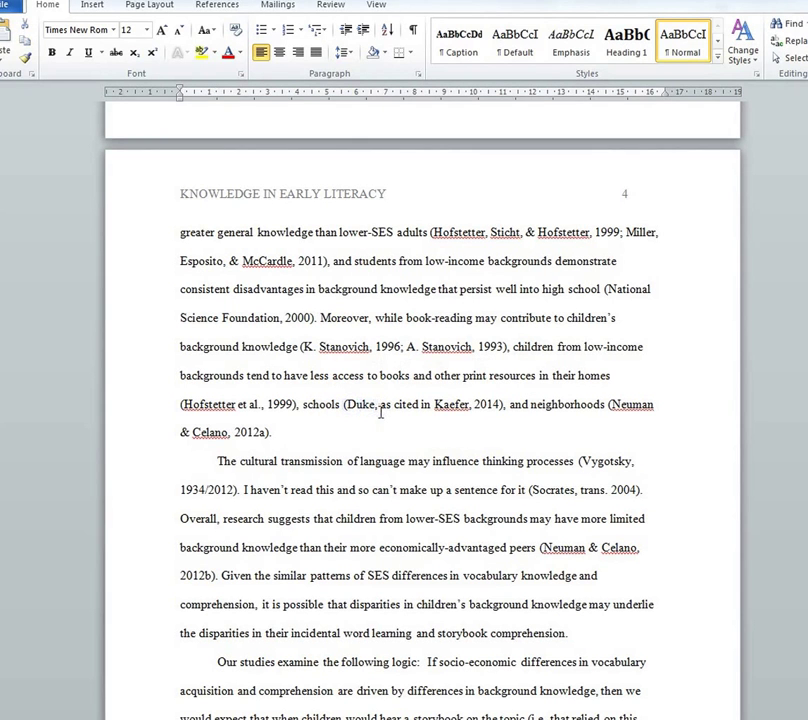
left_click_drag(436, 404, 479, 404)
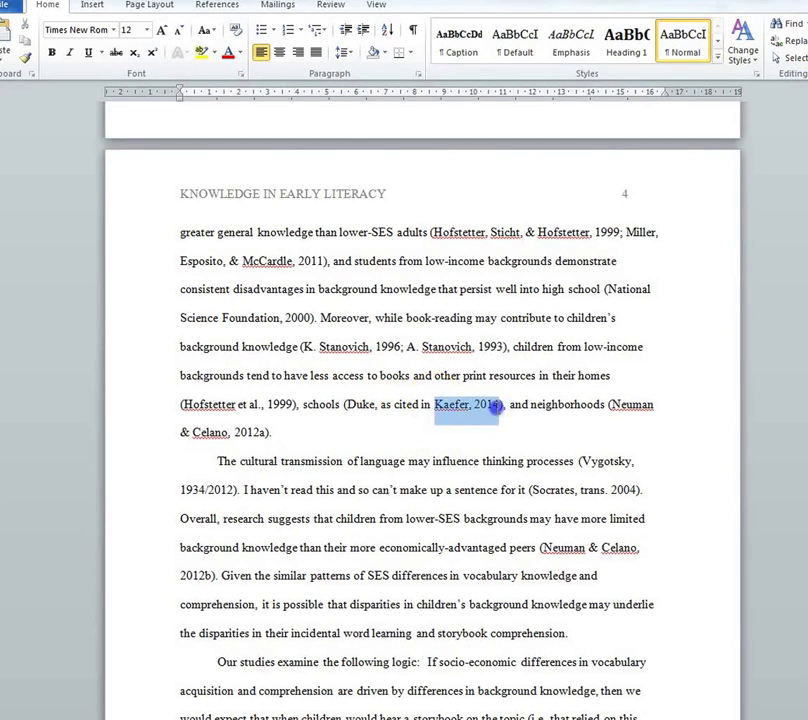
left_click(443, 416)
left_click(486, 420)
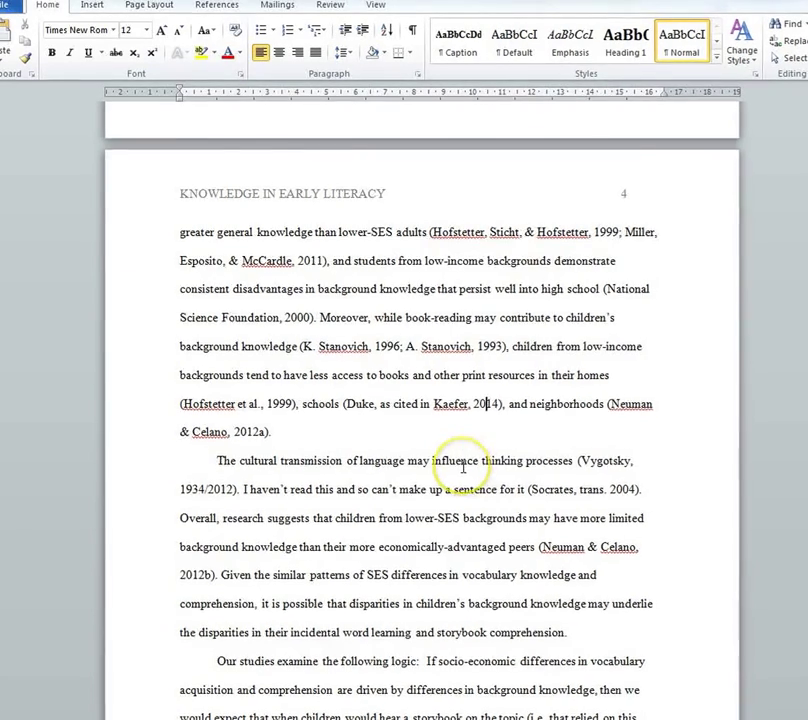
scroll(463, 465, "up", 2)
scroll(465, 474, "down", 1)
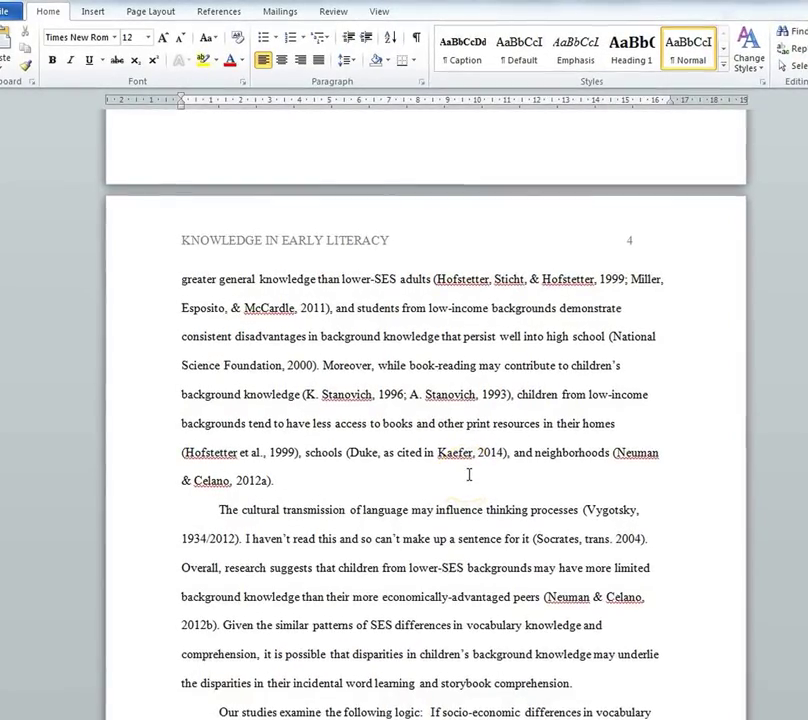
- Back on page 3, highlight the Cain & Oakhill author and year and the page number p. 325
scroll(470, 474, "up", 5)
scroll(480, 470, "up", 2)
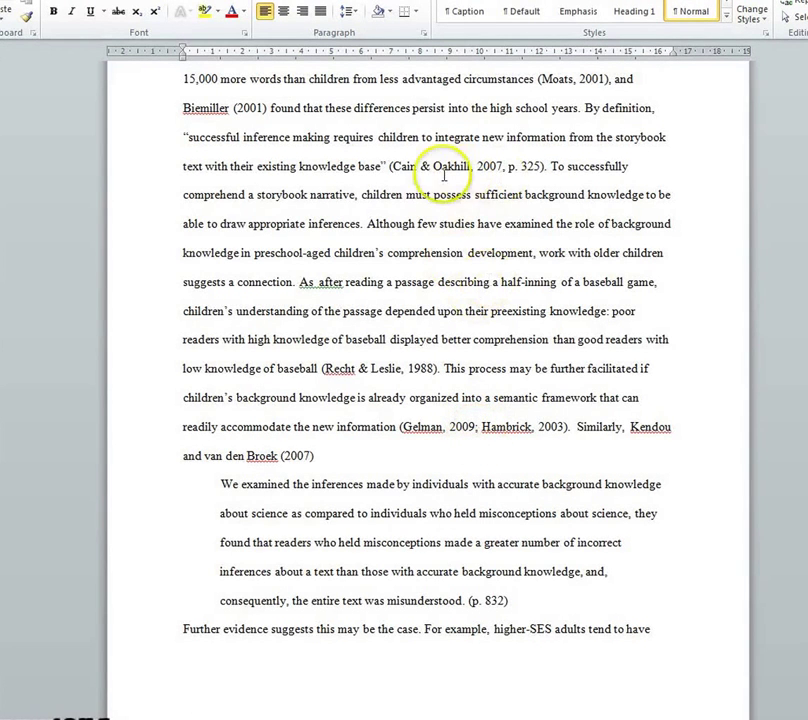
left_click_drag(495, 173, 390, 173)
left_click_drag(541, 170, 510, 167)
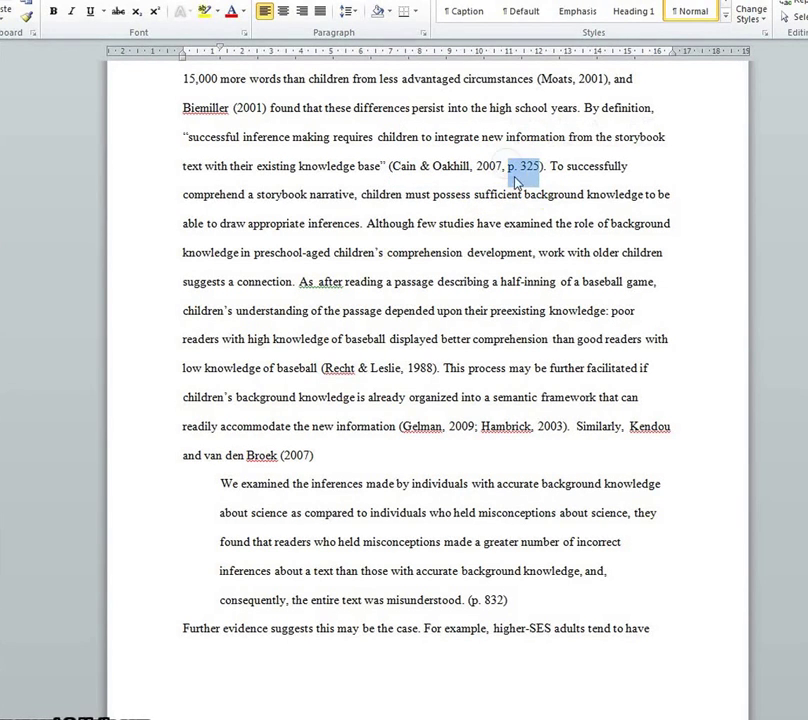
left_click(530, 199)
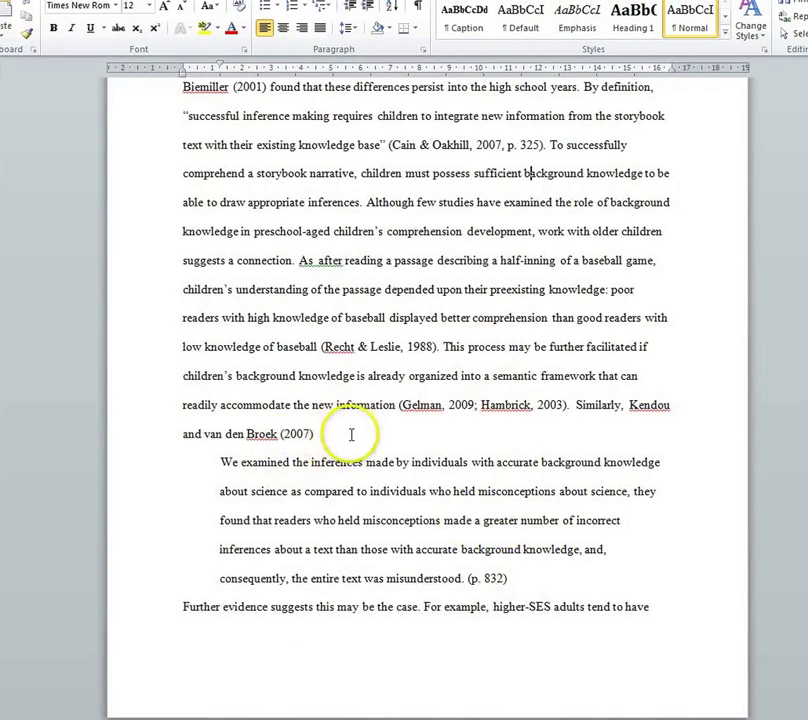
- Highlight the Kendou and van den Broek narrative citation, then deselect it
left_click_drag(279, 434, 582, 408)
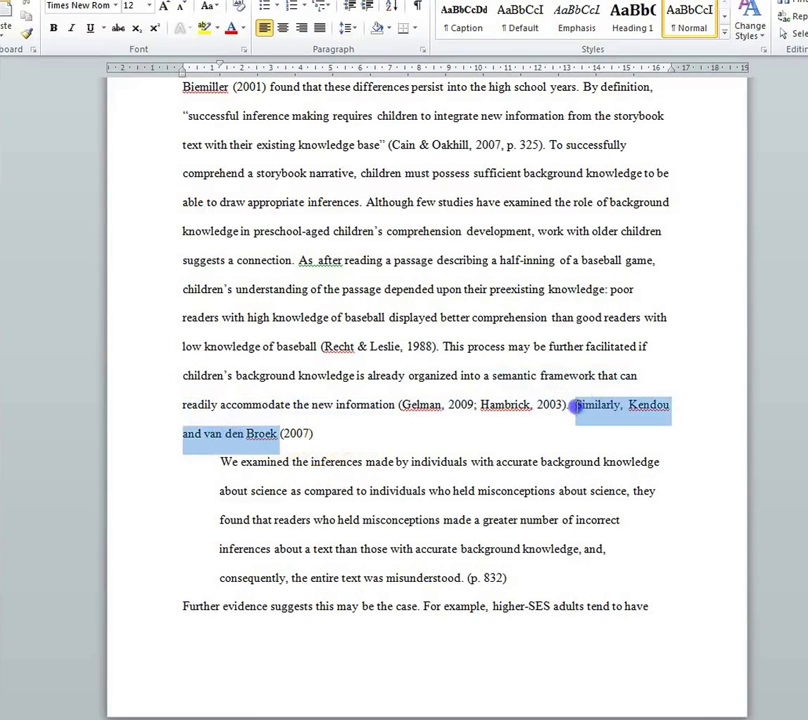
left_click(586, 426)
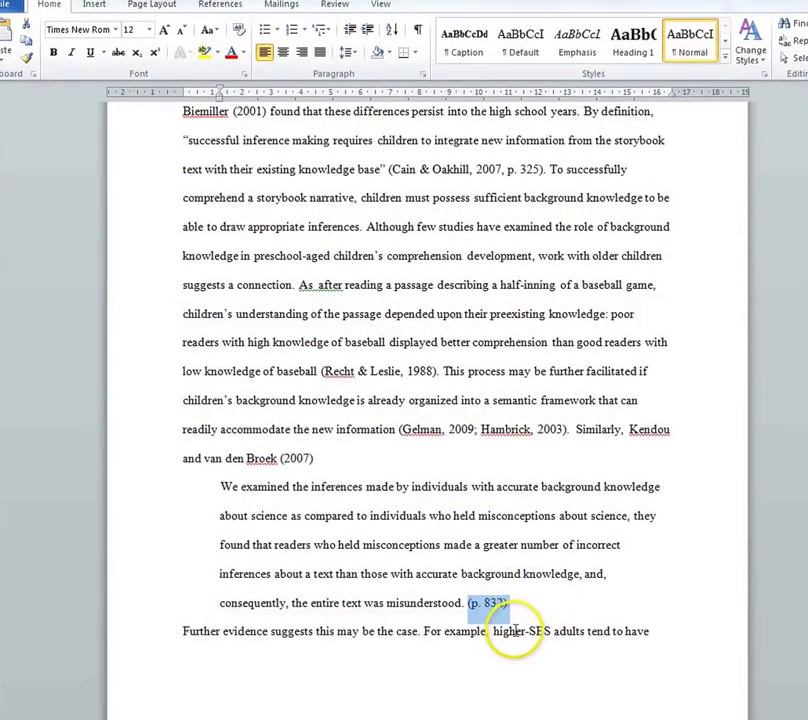
scroll(517, 627, "up", 2)
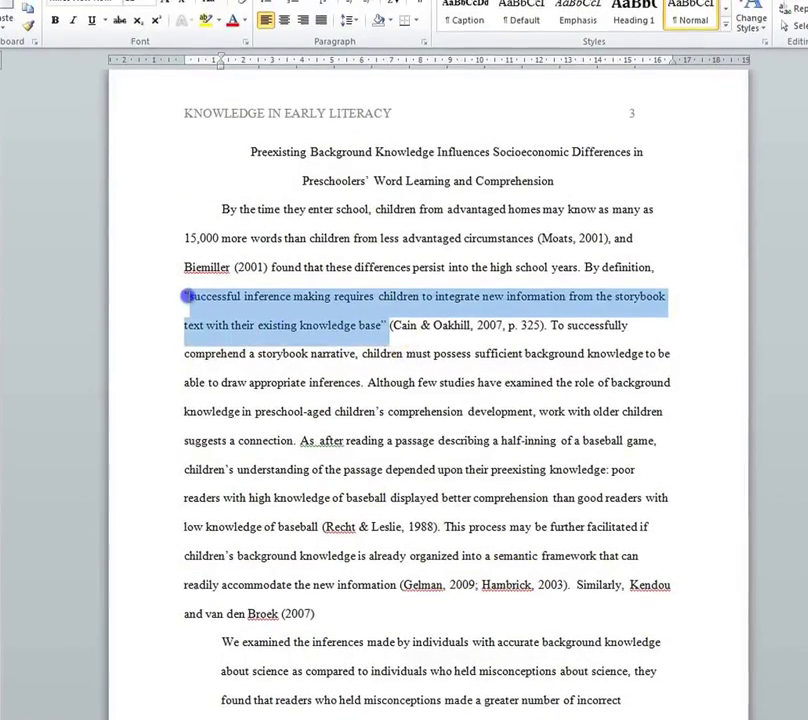
- Highlight the indented block quotation ending '(p. 832)', deselect it, and move on to page 4
scroll(327, 495, "down", 4)
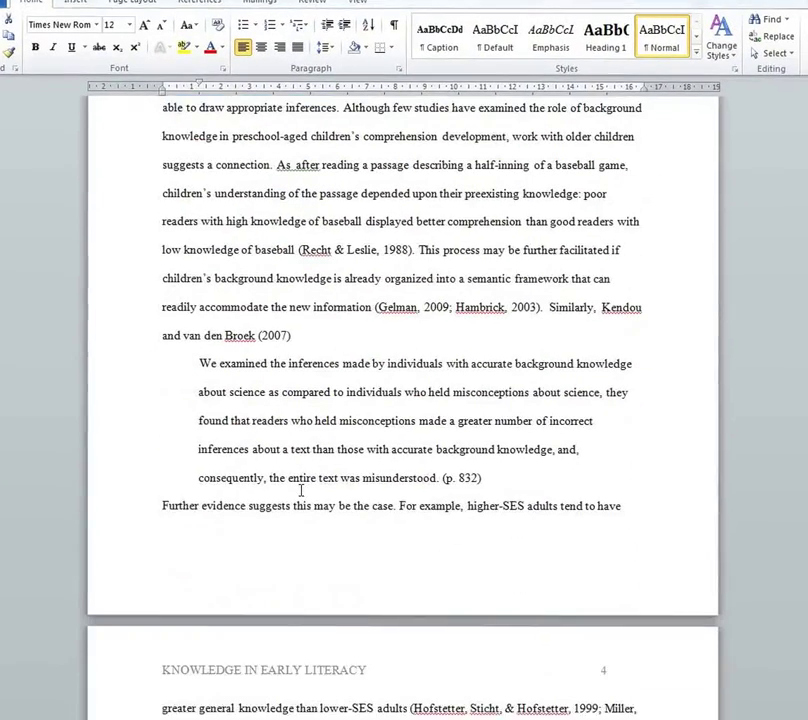
left_click(300, 476)
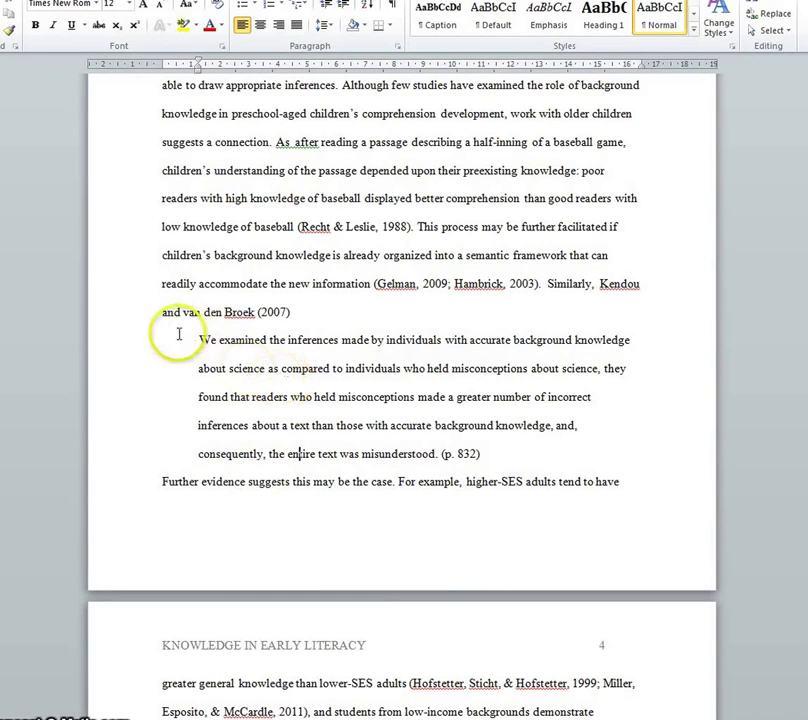
left_click_drag(197, 340, 497, 462)
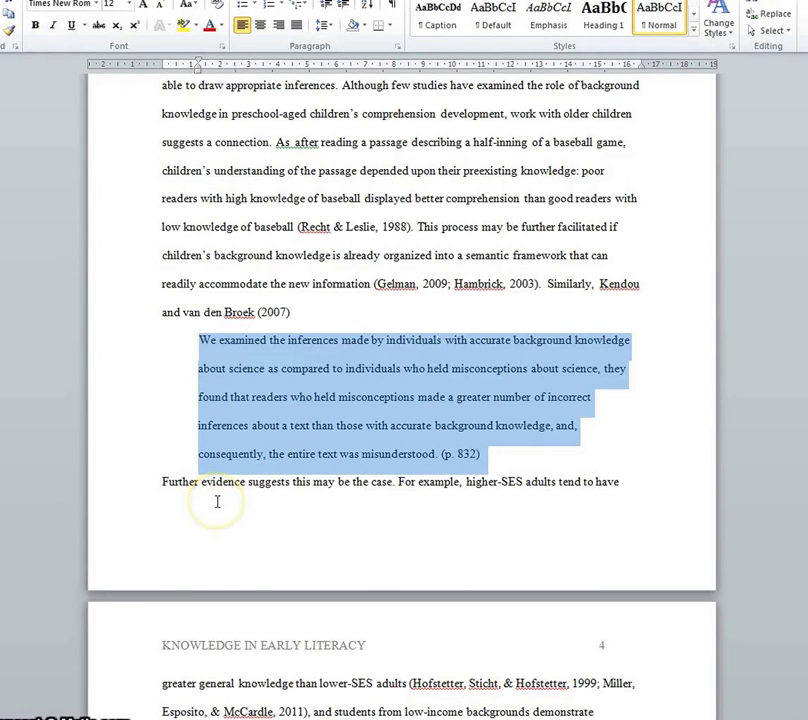
left_click(301, 472)
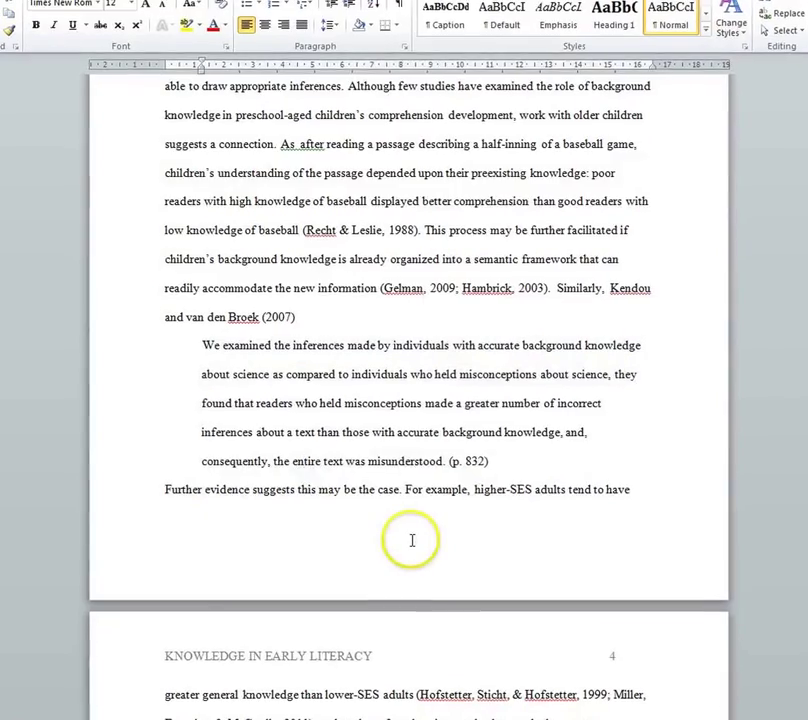
scroll(440, 503, "down", 2)
scroll(440, 488, "down", 5)
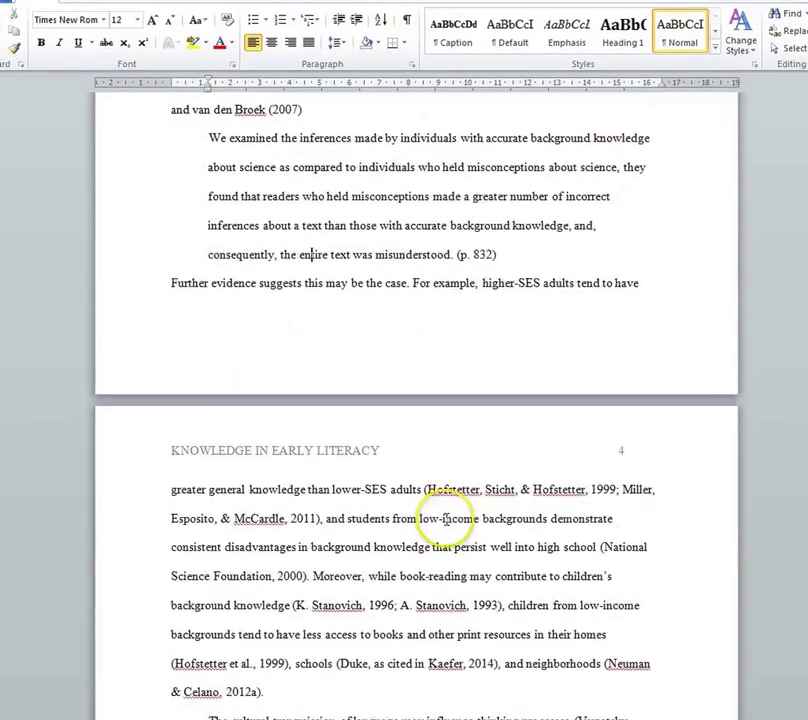
- On page 6, highlight the centred References heading, then the whole Anderson & Freebody (1981) entry
scroll(447, 533, "down", 10)
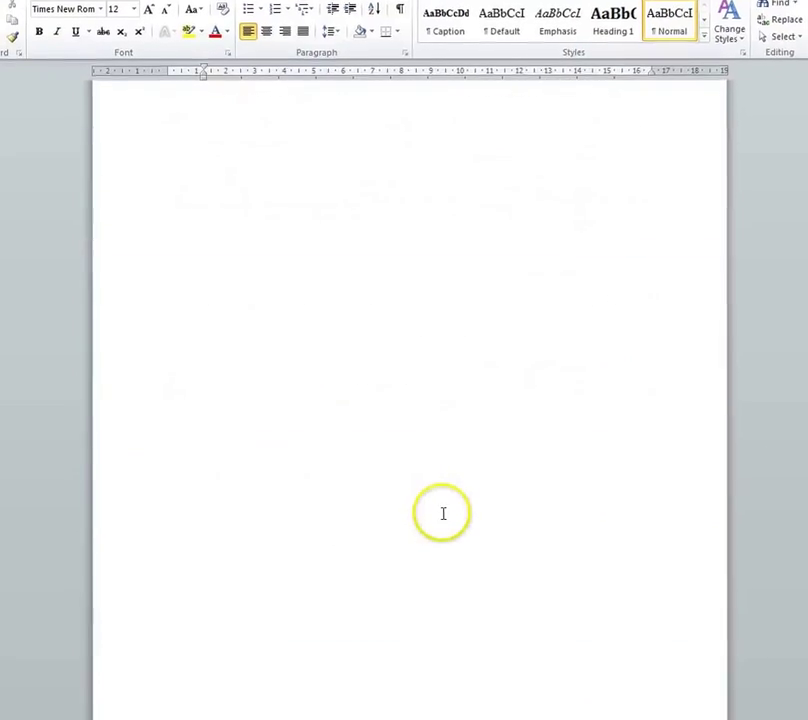
scroll(443, 513, "down", 8)
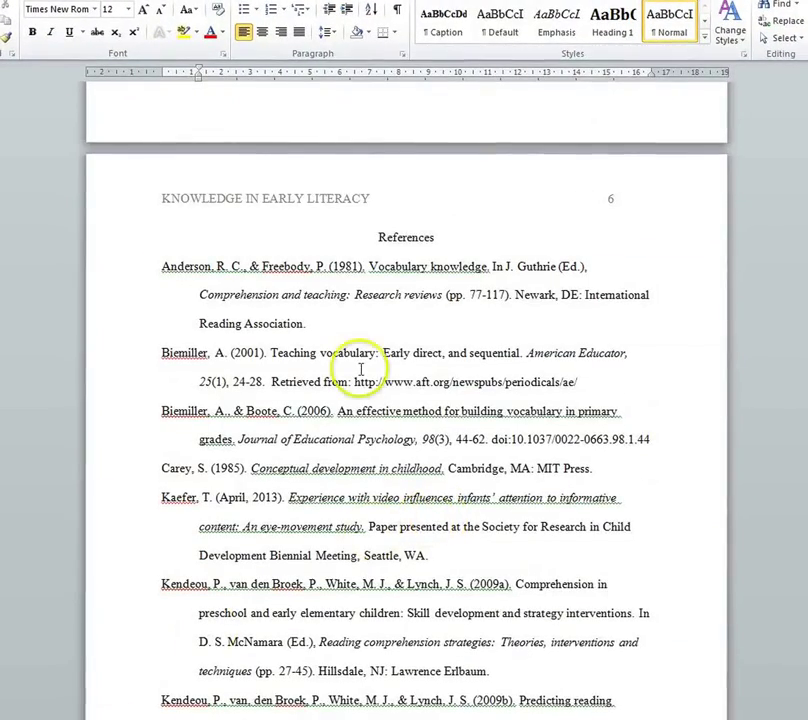
left_click(405, 232)
left_click_drag(405, 232, 447, 236)
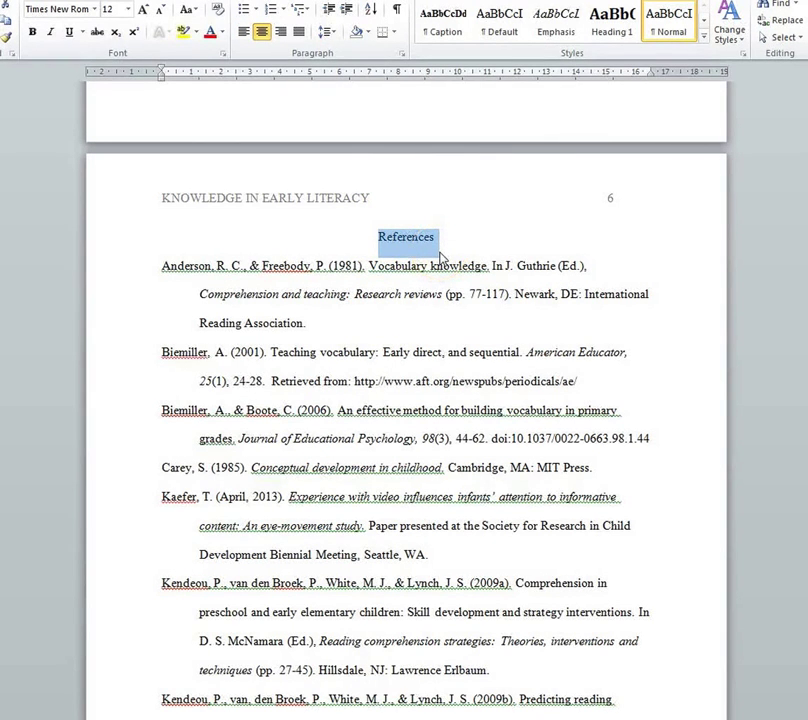
left_click(440, 252)
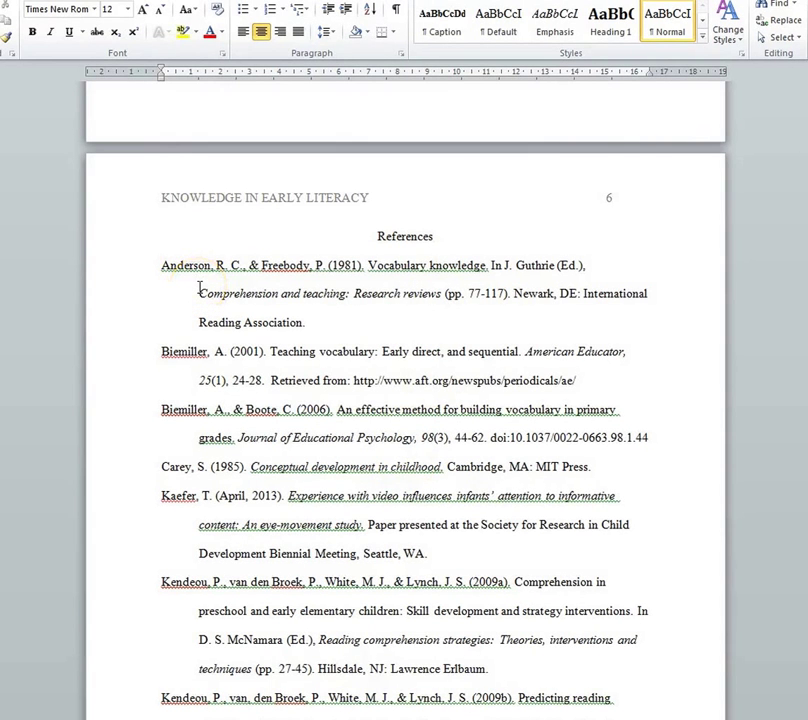
left_click_drag(160, 264, 313, 328)
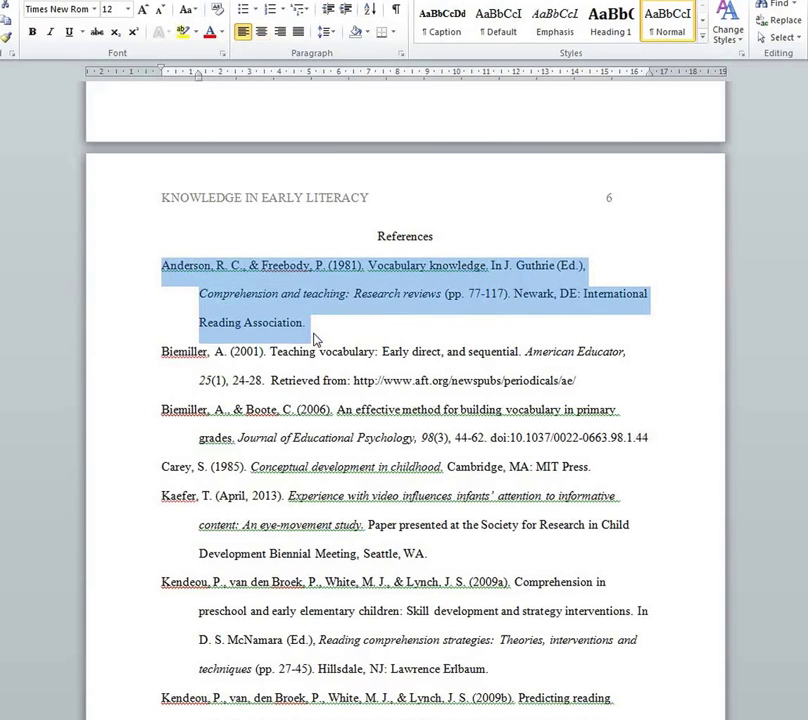
left_click(213, 341)
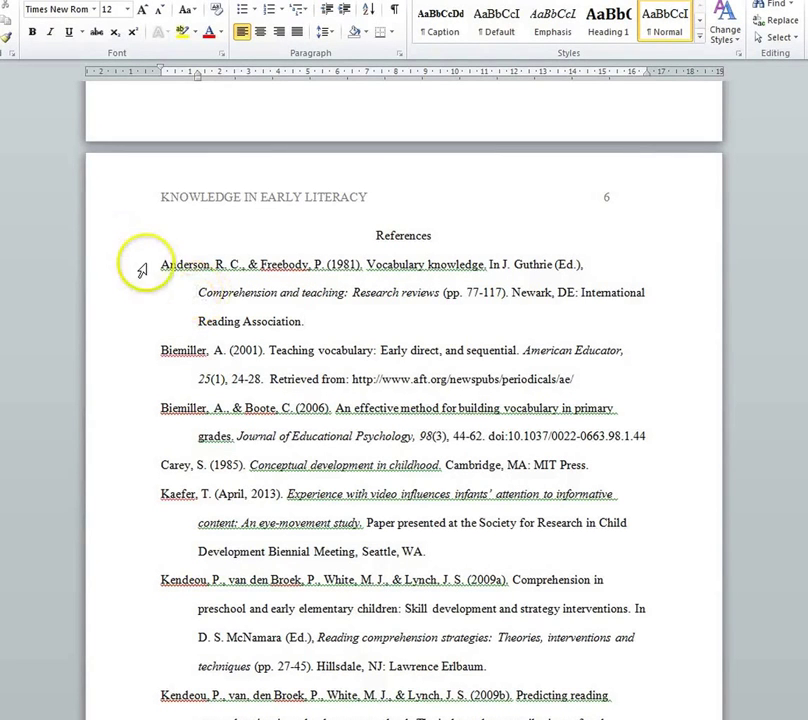
- Highlight from the Anderson reference through the Biemiller (2001) entry, then the next Biemiller entry
left_click_drag(160, 263, 174, 263)
left_click_drag(190, 341, 199, 379)
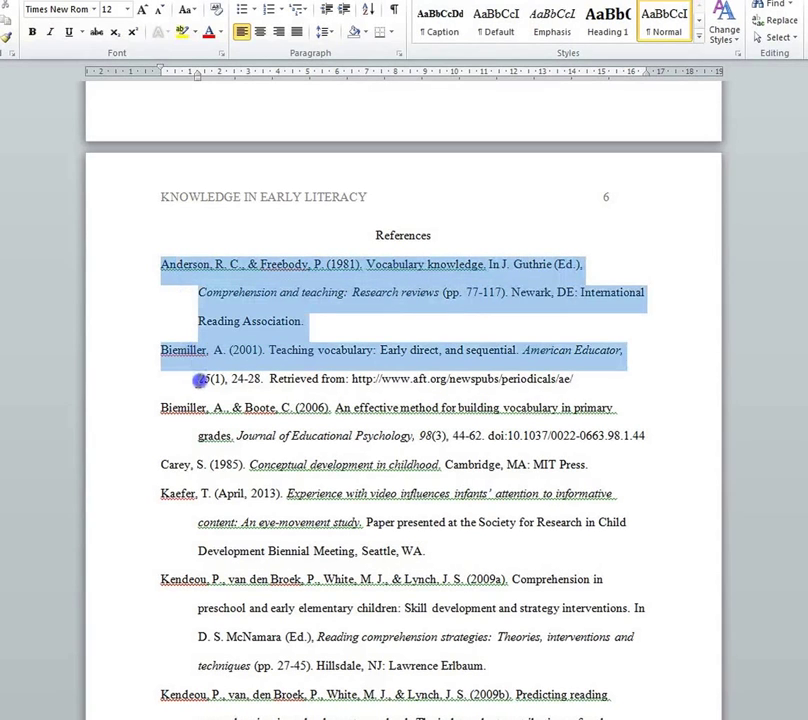
left_click(178, 427)
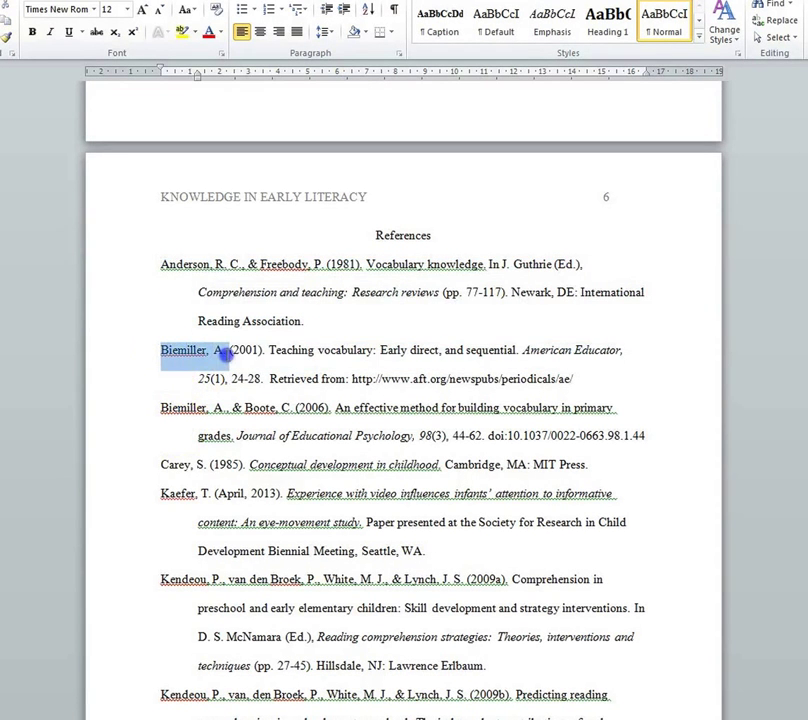
left_click_drag(226, 368, 229, 413)
left_click(266, 415)
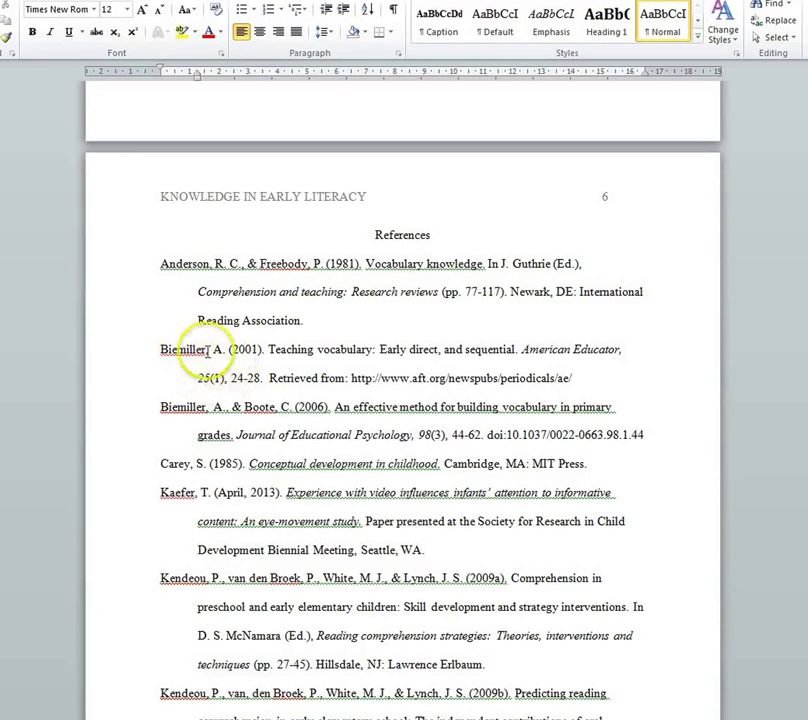
- Select 'Biemiller, A.' and then 'Biemiller, A., & Boote, C. (2006).' in the 2006 entry
left_click_drag(225, 349, 182, 349)
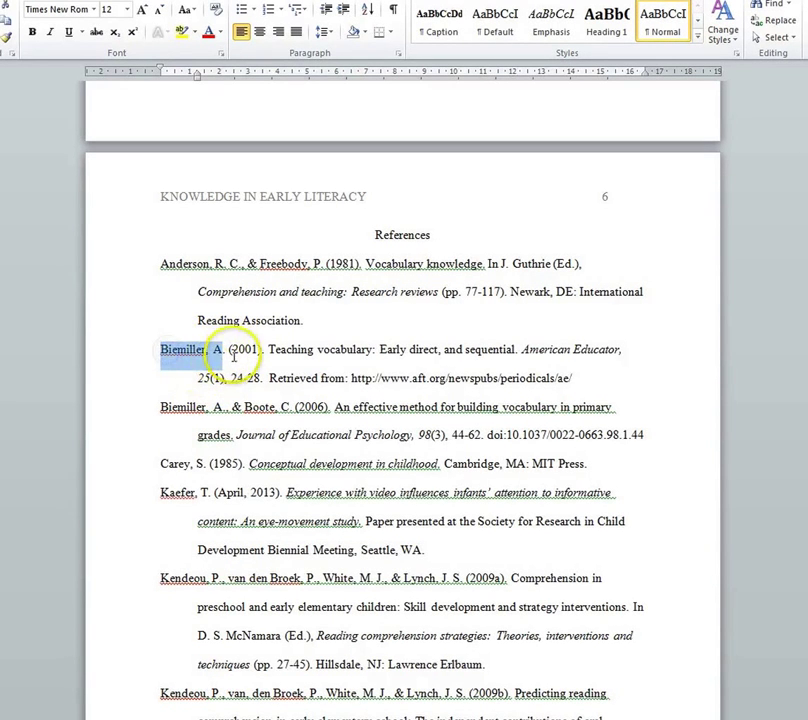
left_click(231, 350)
left_click_drag(231, 350, 170, 352)
left_click_drag(160, 406, 323, 407)
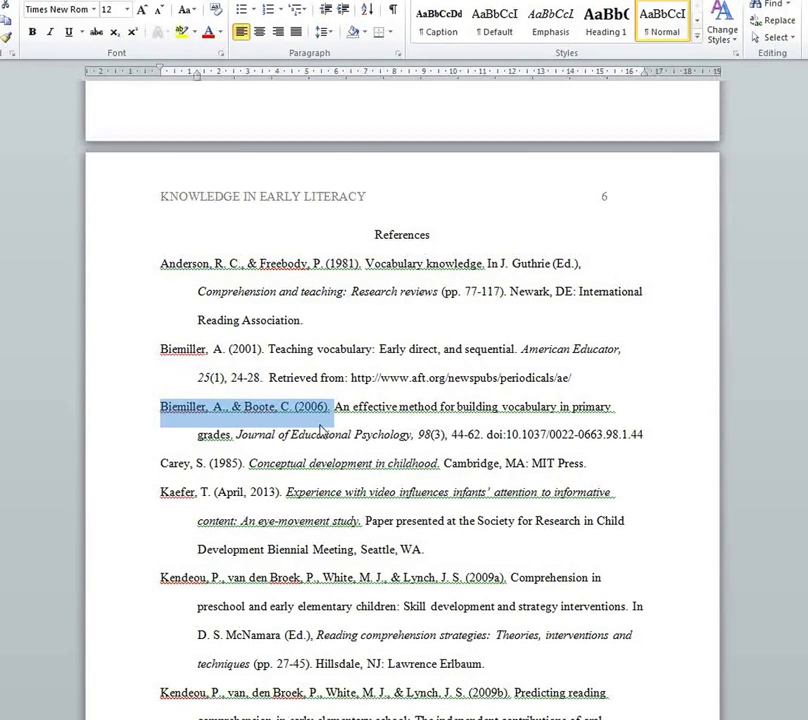
left_click_drag(300, 428, 292, 418)
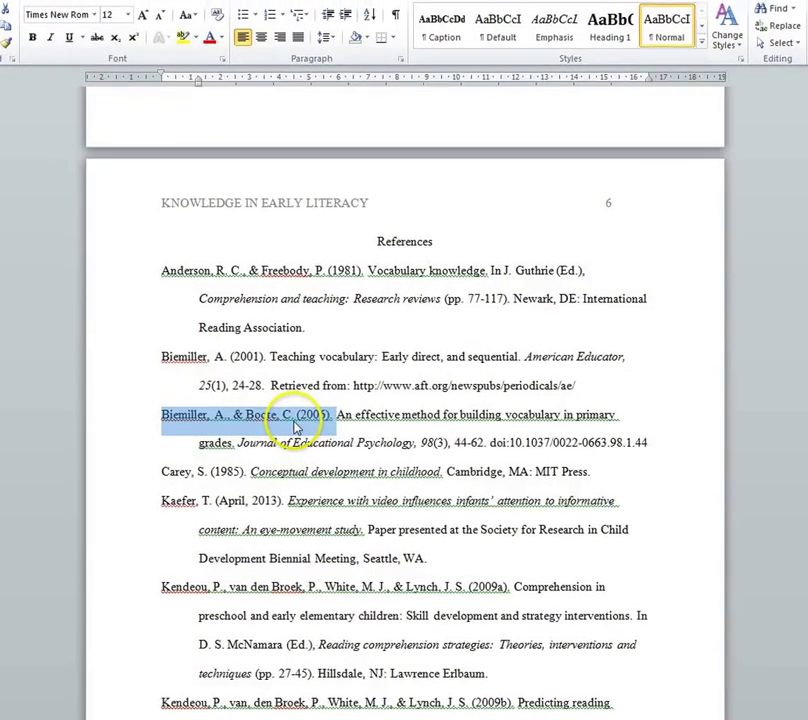
- On page 7, select part of the Neuman (2001) reference, then deselect it
scroll(300, 440, "down", 3)
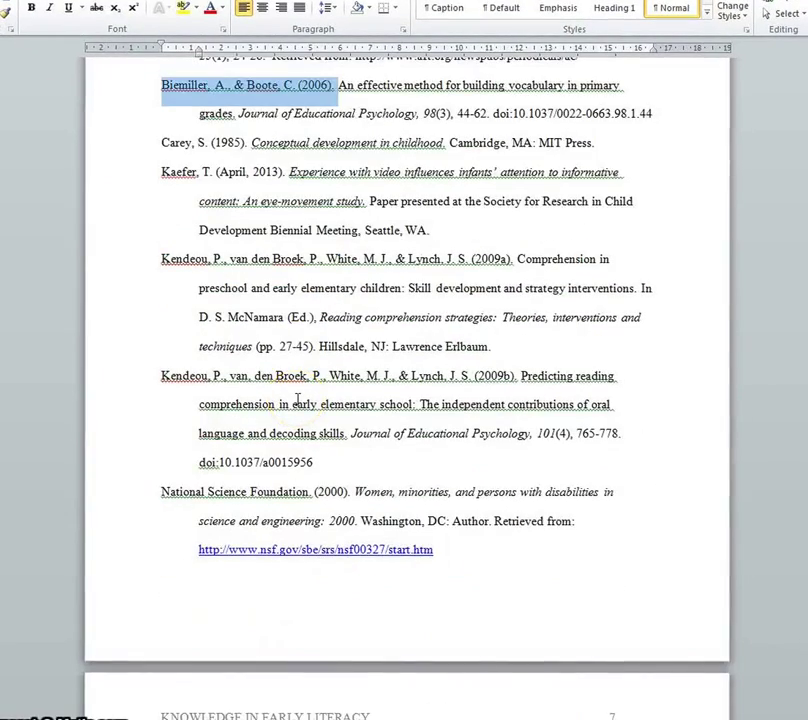
scroll(298, 400, "down", 4)
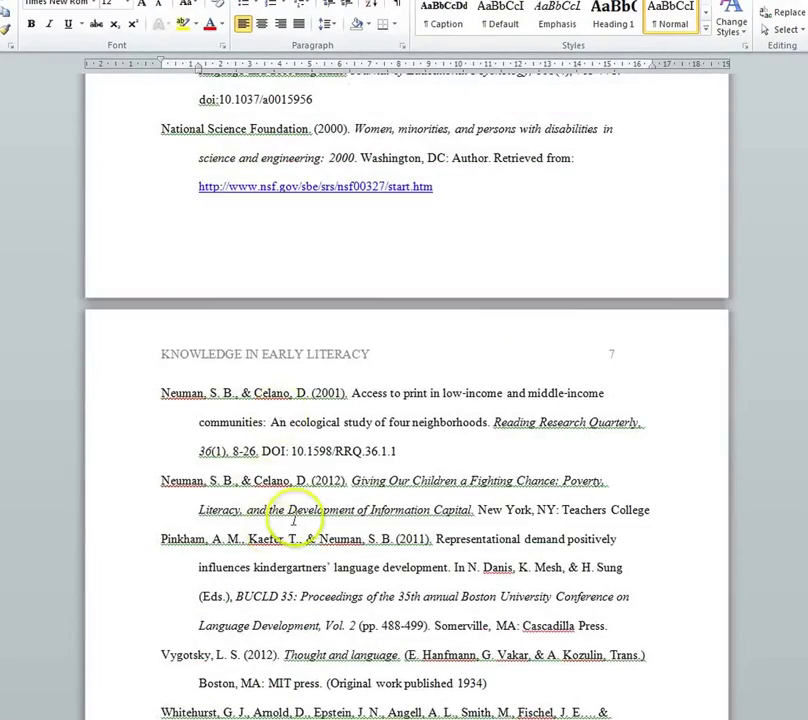
left_click_drag(352, 480, 295, 386)
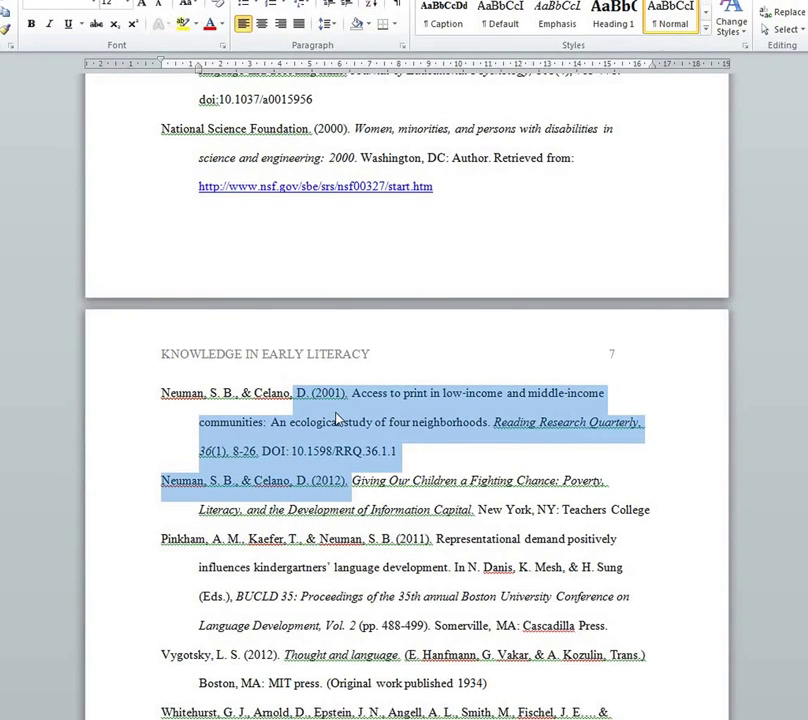
left_click(334, 426)
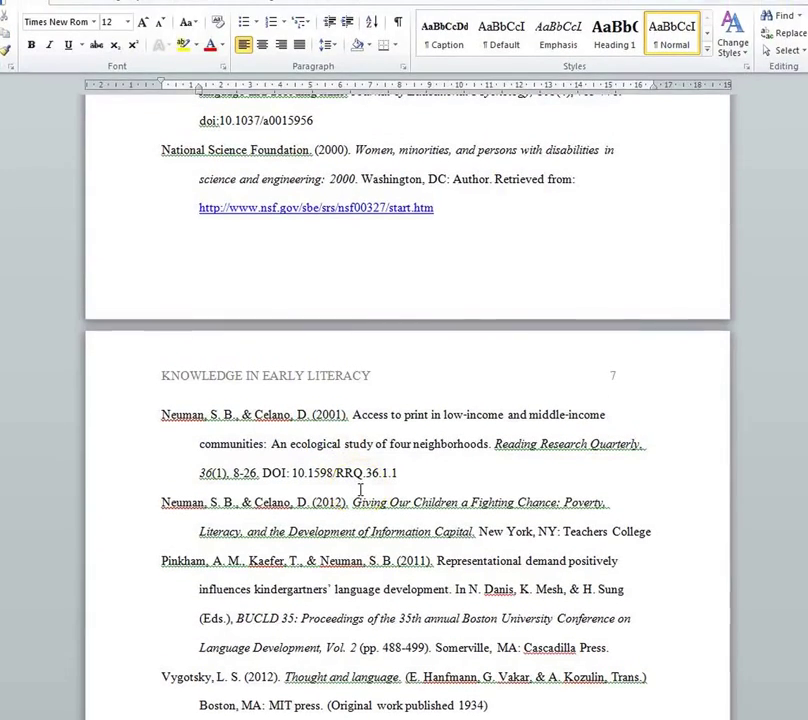
- Highlight the letter 'b' in Kendeou 2009b and the letter 'a' in 2009a
scroll(360, 500, "up", 5)
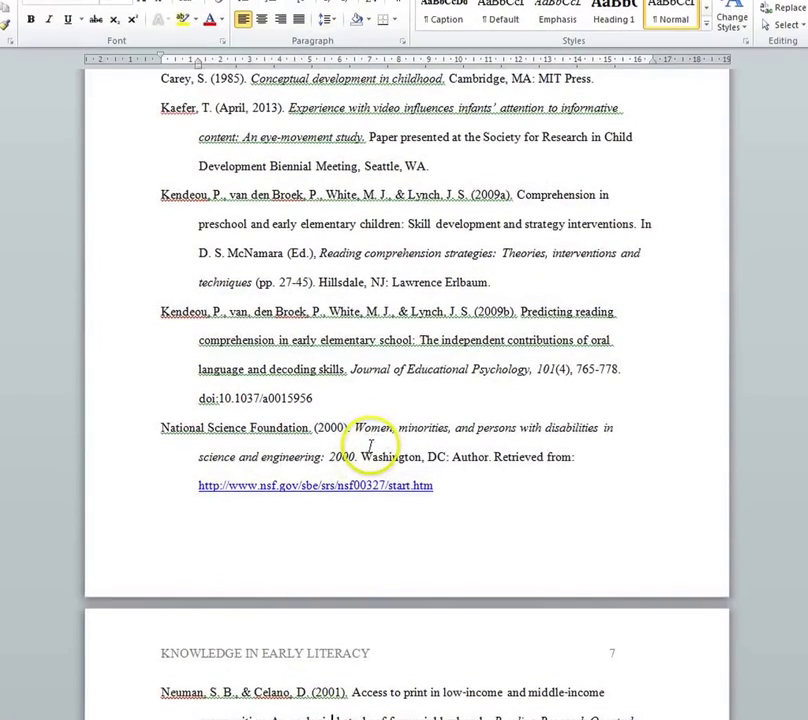
left_click_drag(501, 314, 508, 314)
left_click_drag(508, 194, 499, 194)
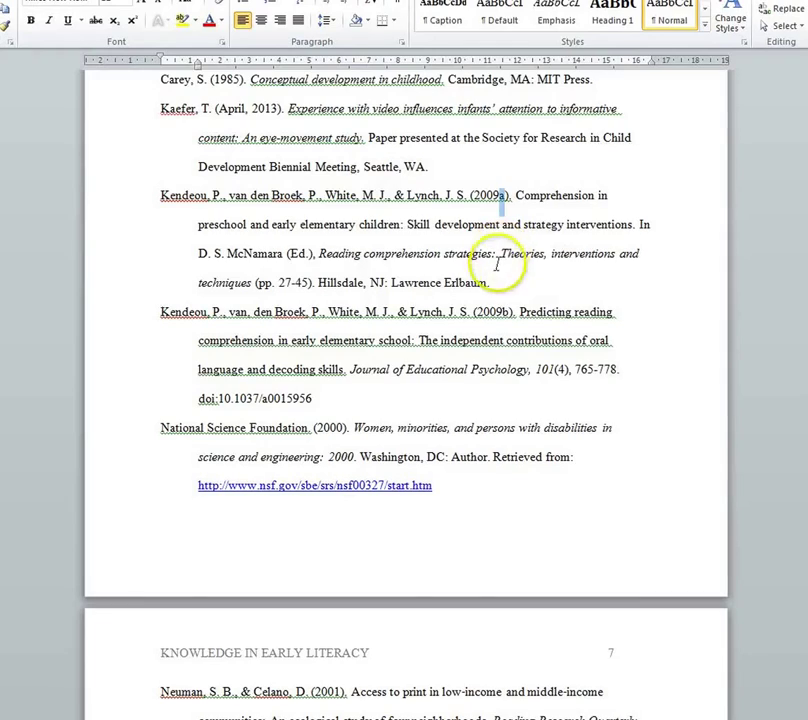
scroll(503, 335, "up", 3)
scroll(503, 322, "up", 2)
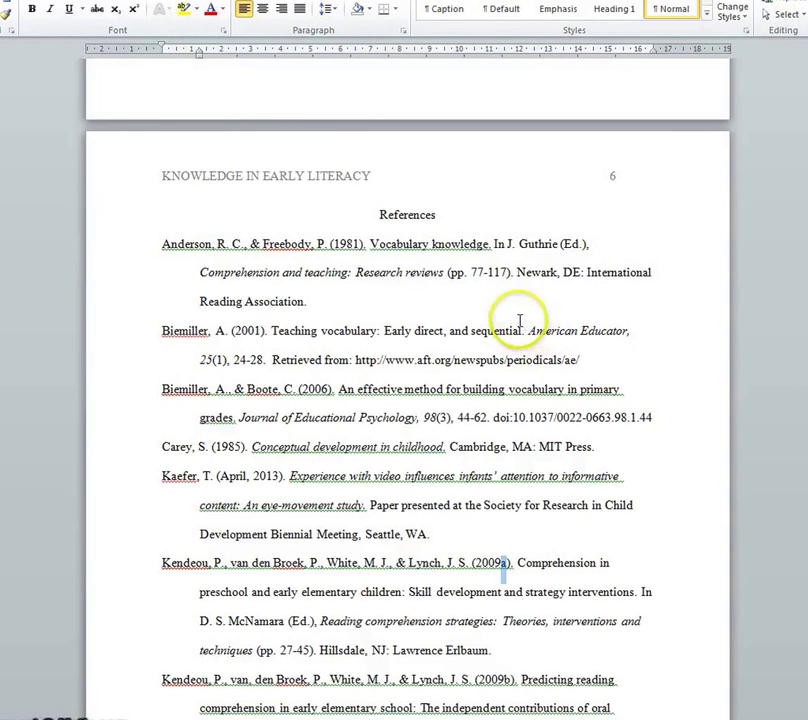
left_click_drag(157, 244, 212, 258)
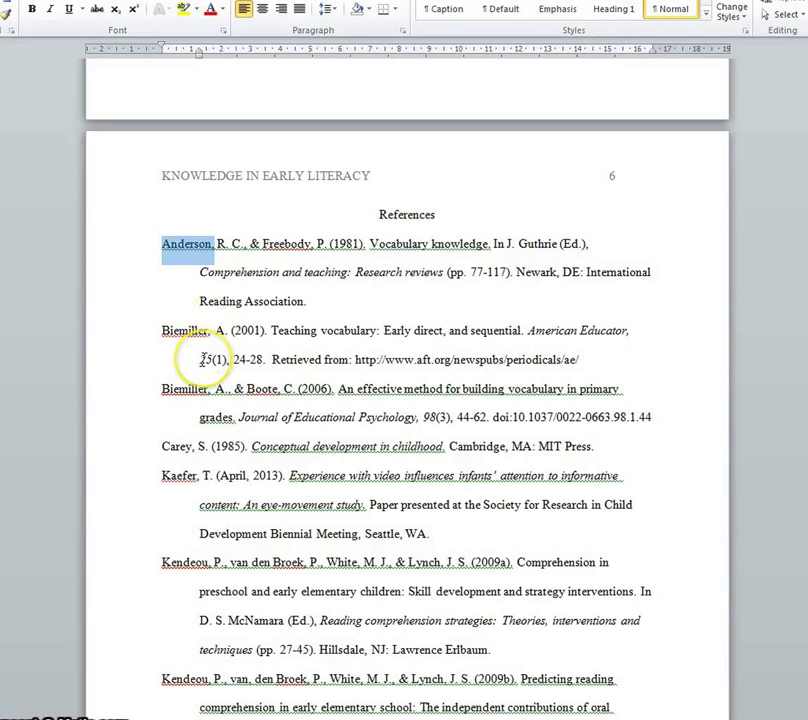
left_click(187, 357)
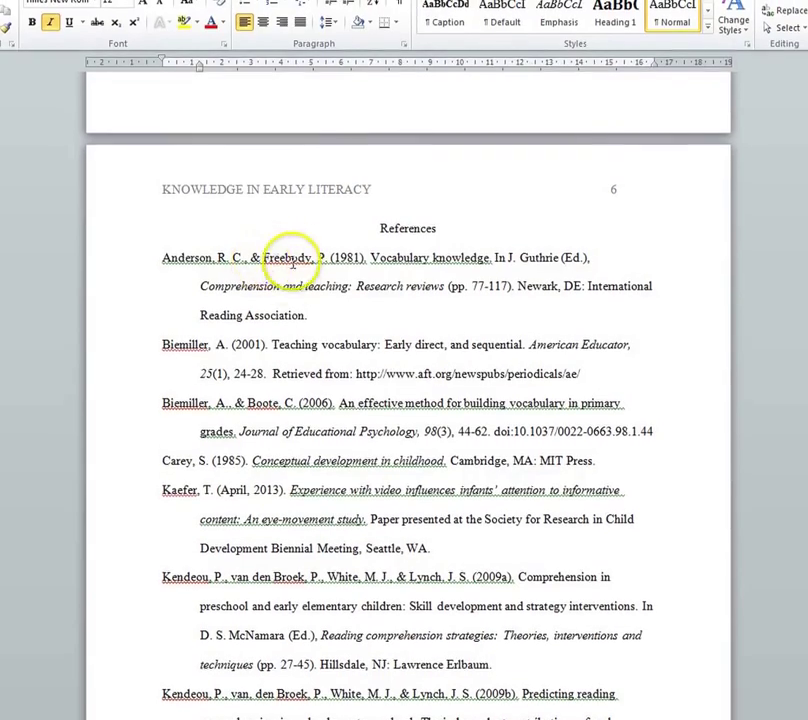
left_click(201, 370)
scroll(342, 620, "down", 6)
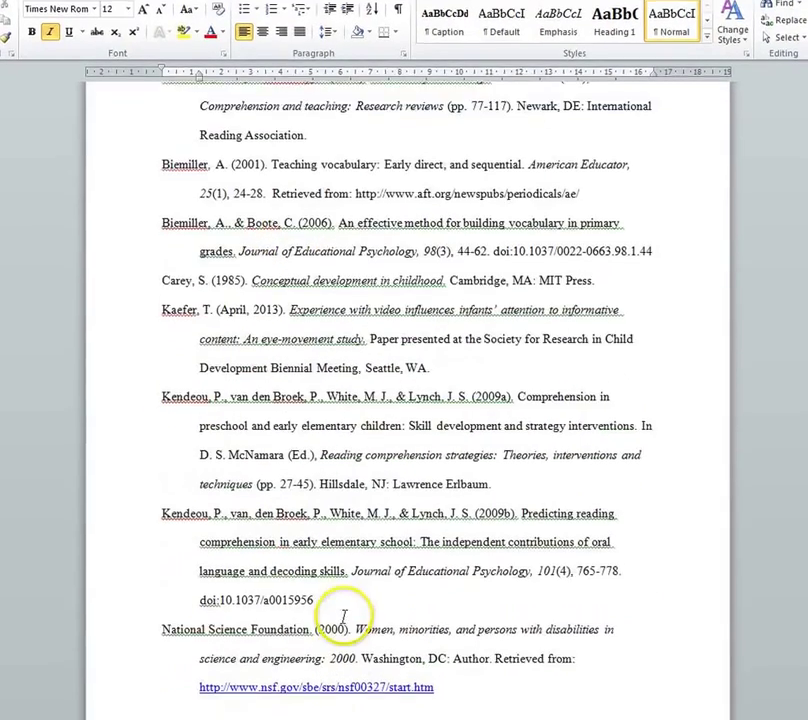
scroll(345, 612, "down", 4)
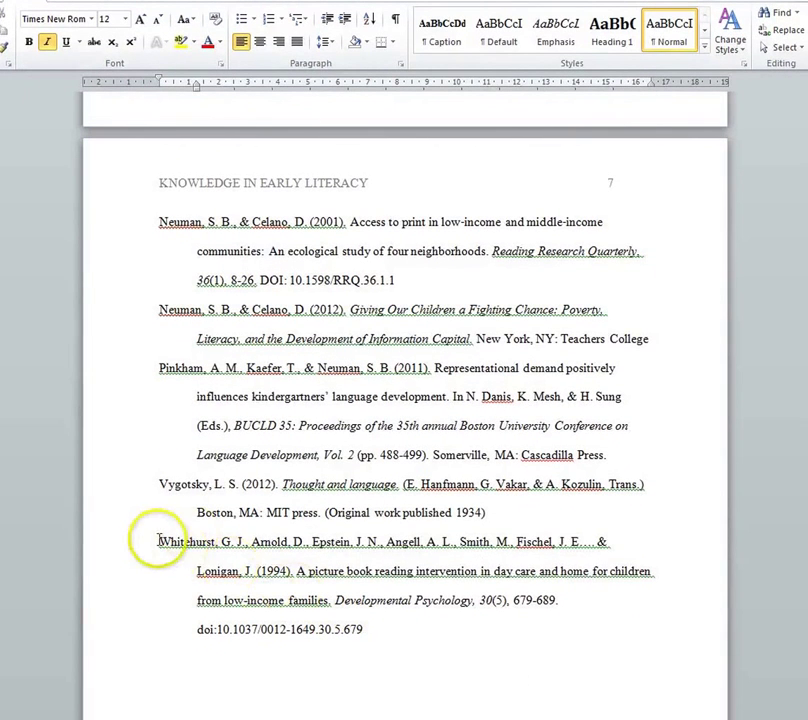
left_click_drag(575, 553, 270, 567)
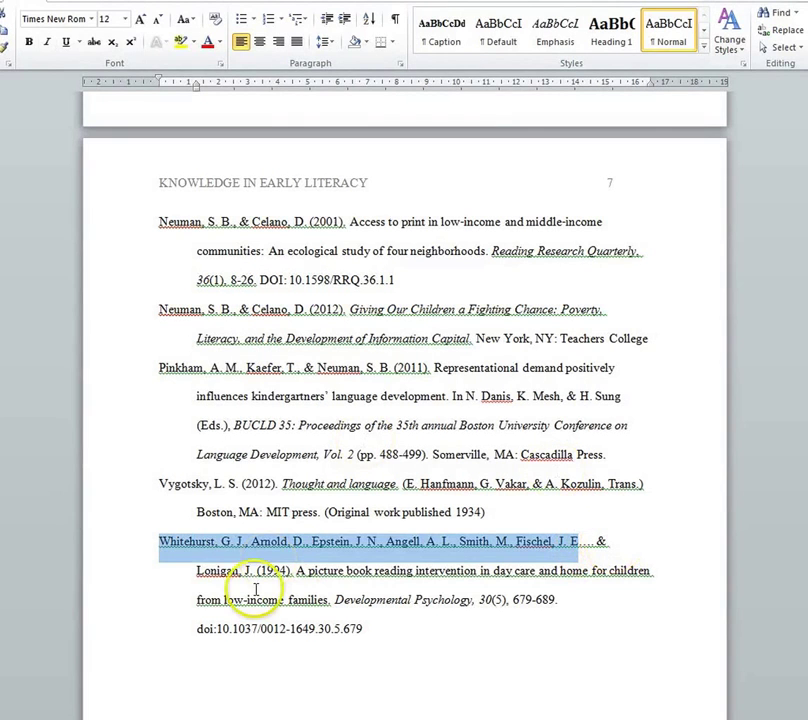
left_click_drag(200, 572, 232, 568)
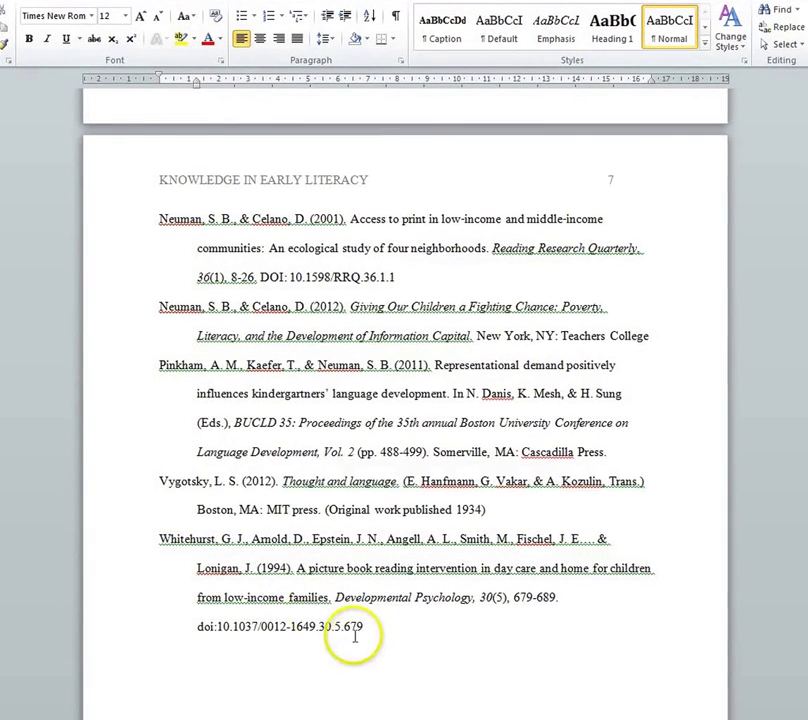
scroll(355, 607, "up", 5)
scroll(260, 530, "up", 3)
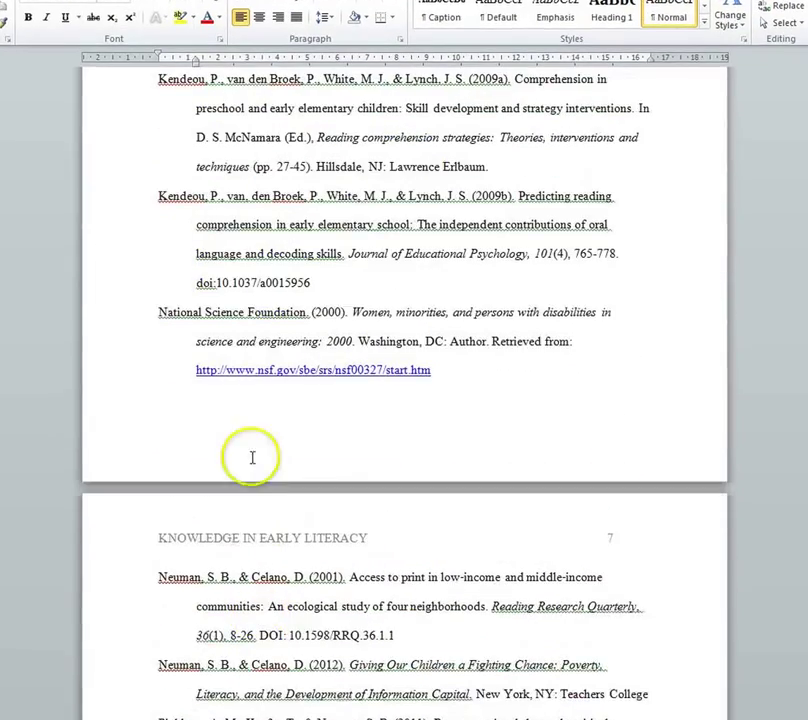
- Select the group author 'National Science Foundation', then the year 1981 in the Anderson entry
left_click(310, 200)
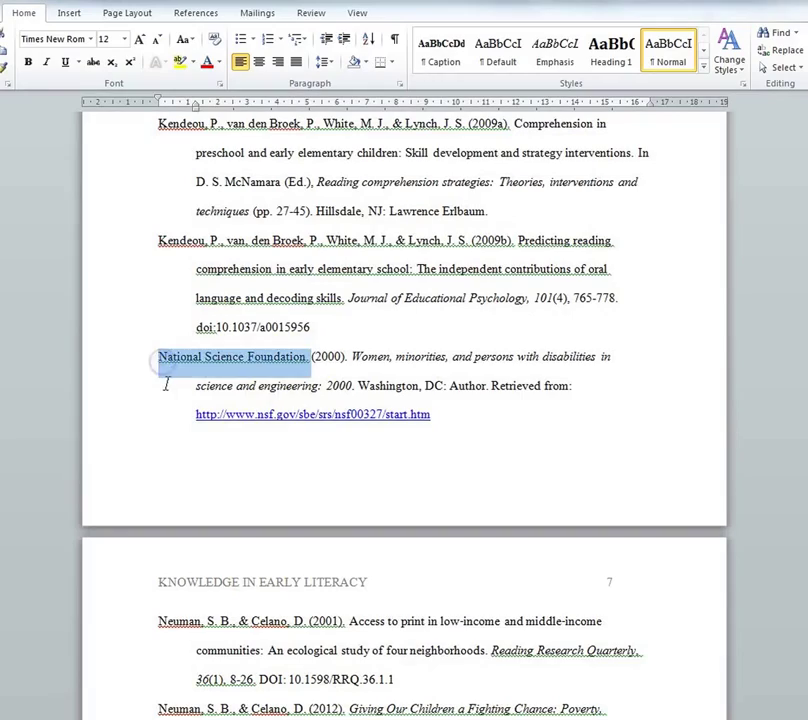
left_click_drag(158, 356, 253, 357)
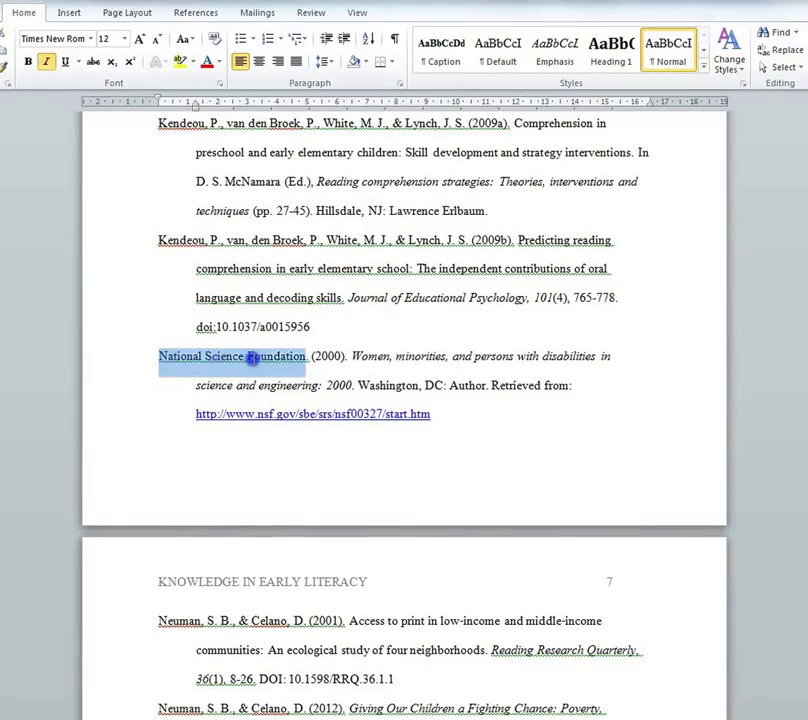
left_click(164, 398)
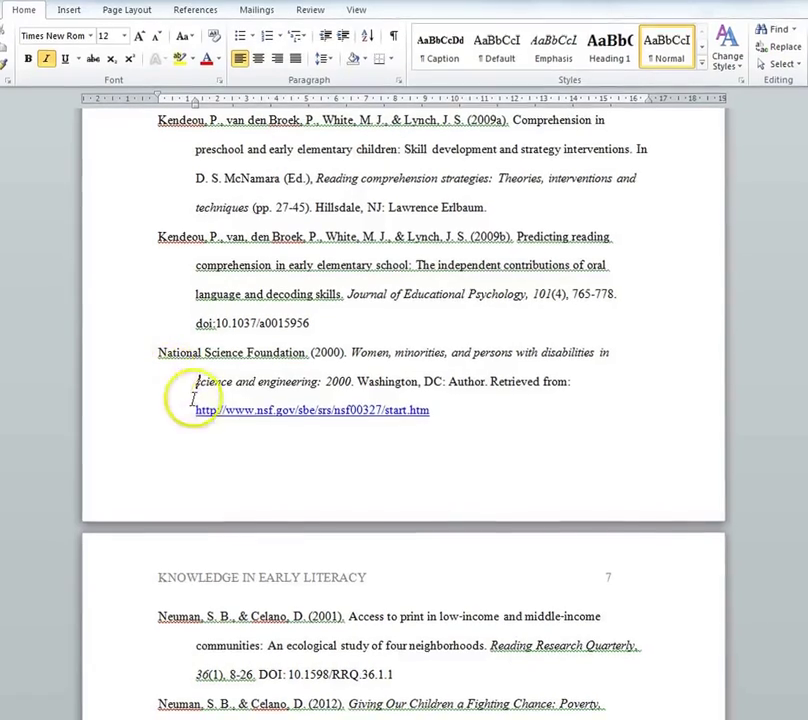
scroll(235, 395, "up", 10)
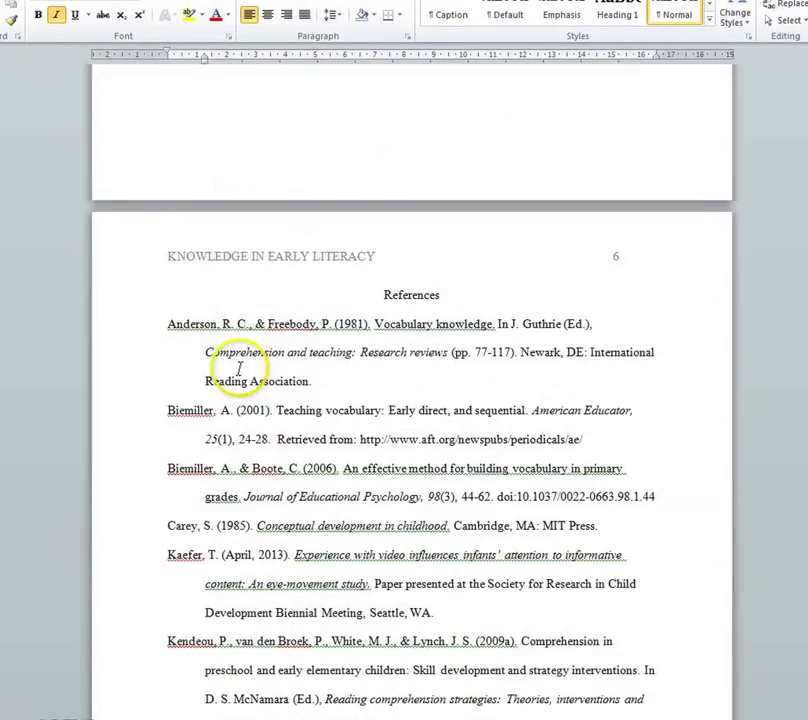
scroll(240, 380, "down", 1)
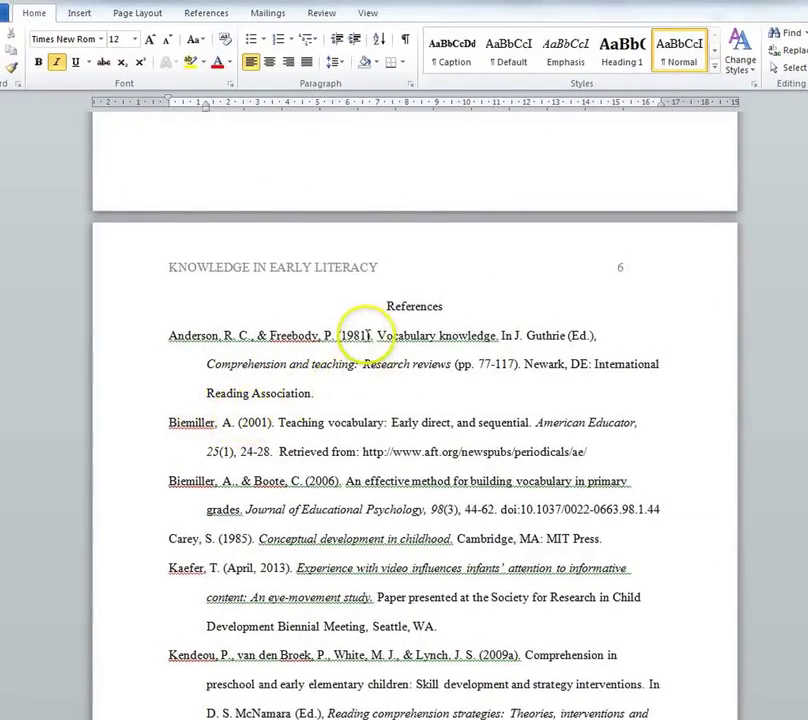
double_click(352, 337)
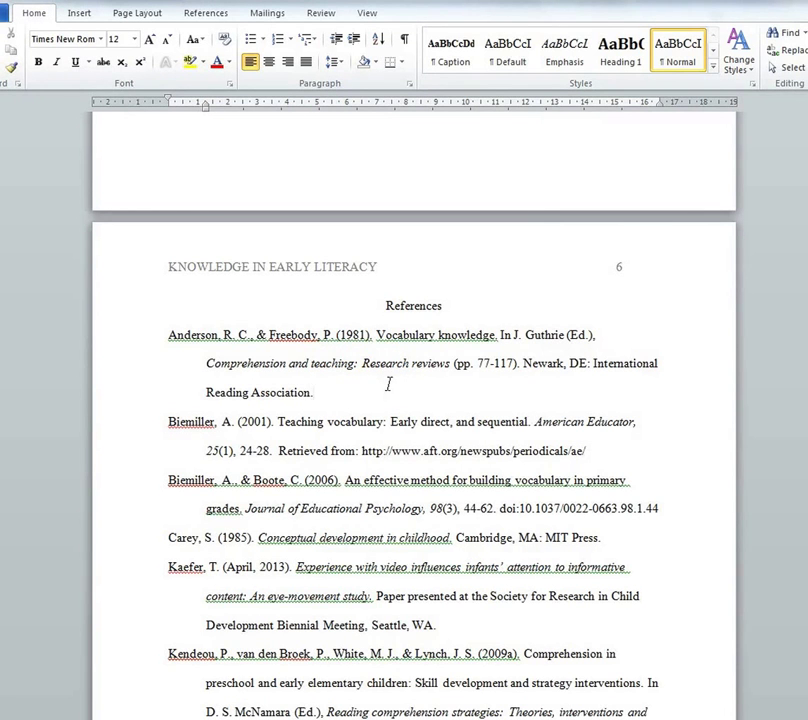
- Select the article title 'An effective method… grades.' in the Biemiller (2006) entry
left_click(390, 388)
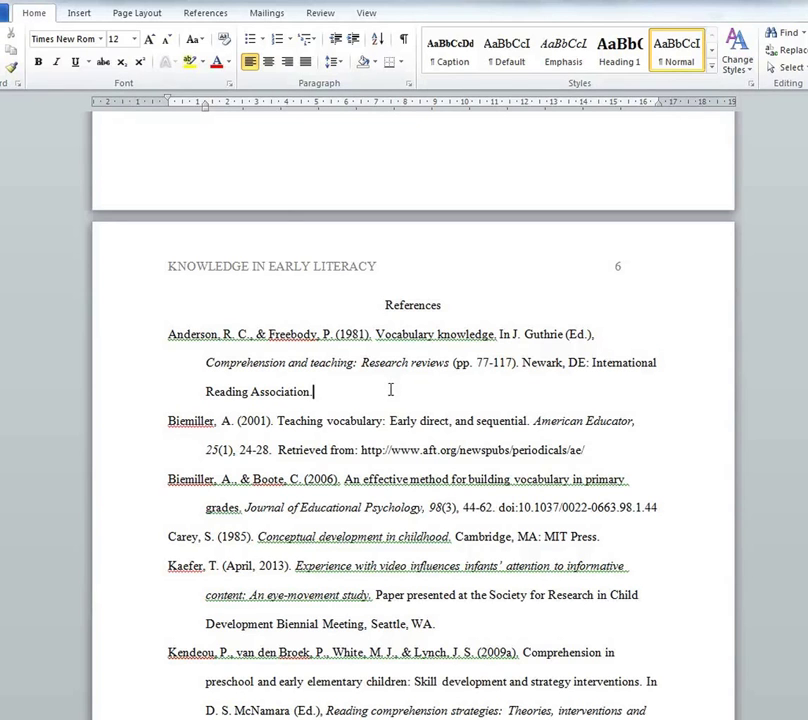
left_click(398, 398)
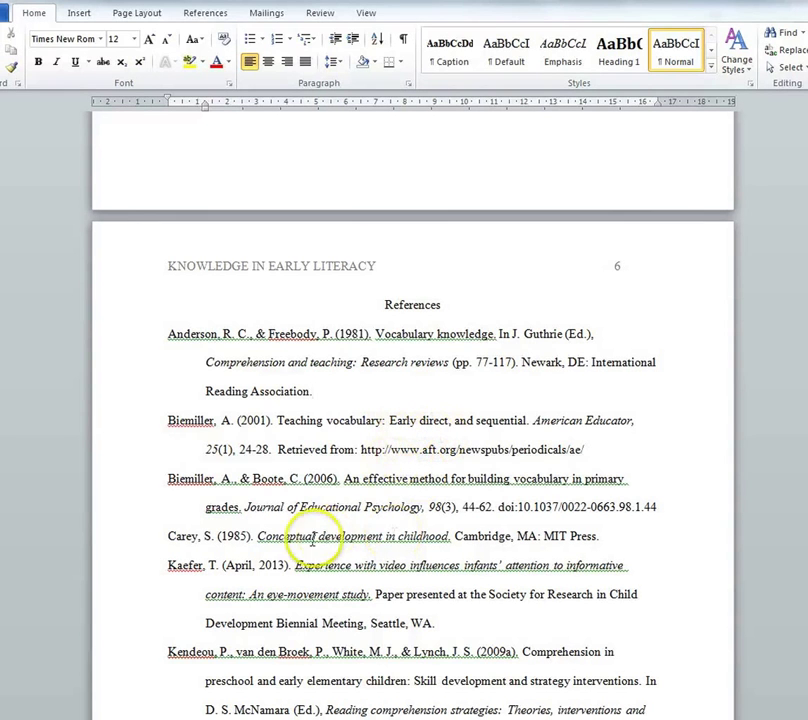
left_click_drag(343, 479, 248, 508)
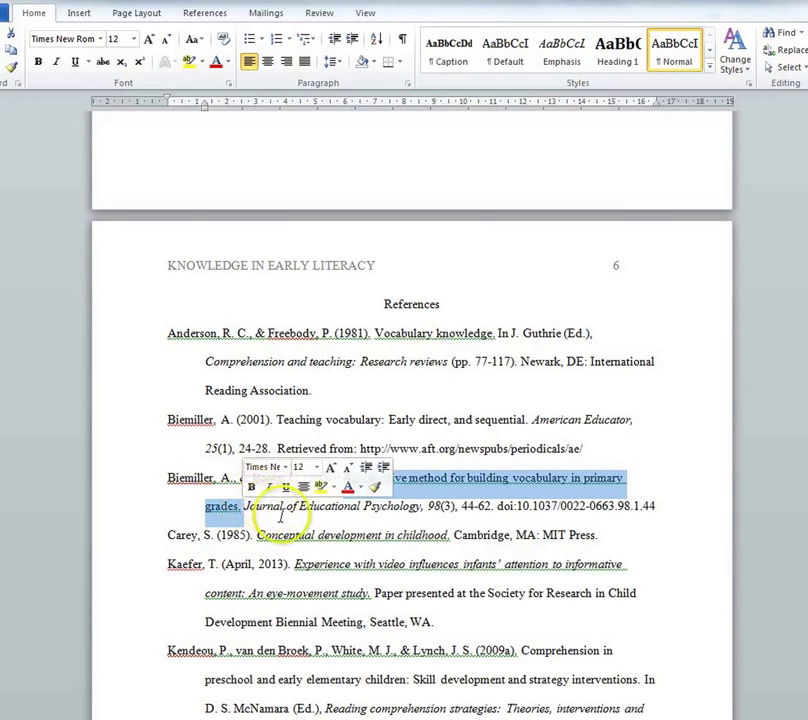
left_click(245, 507)
left_click_drag(245, 507, 383, 510)
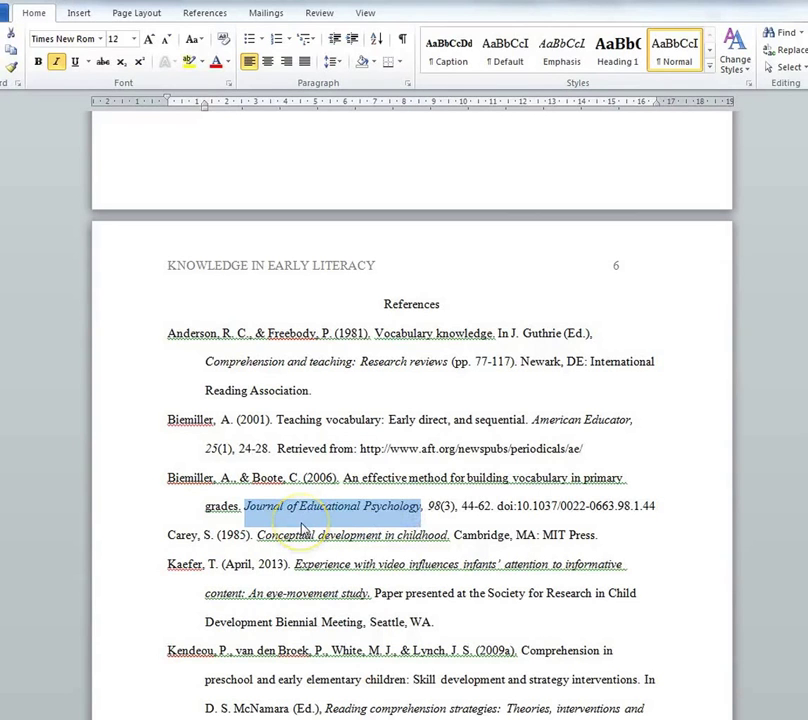
left_click(384, 541)
left_click(425, 508)
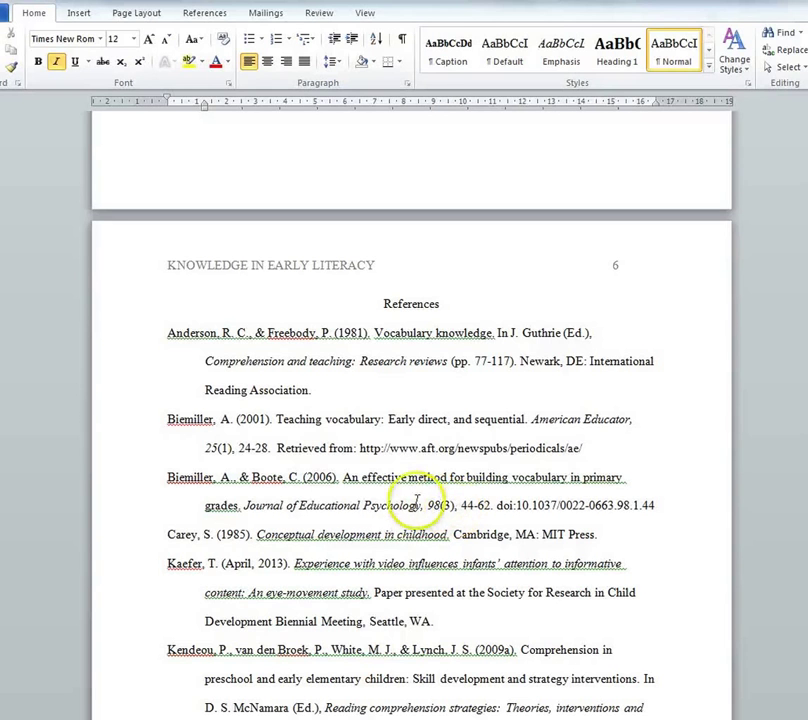
left_click(431, 506)
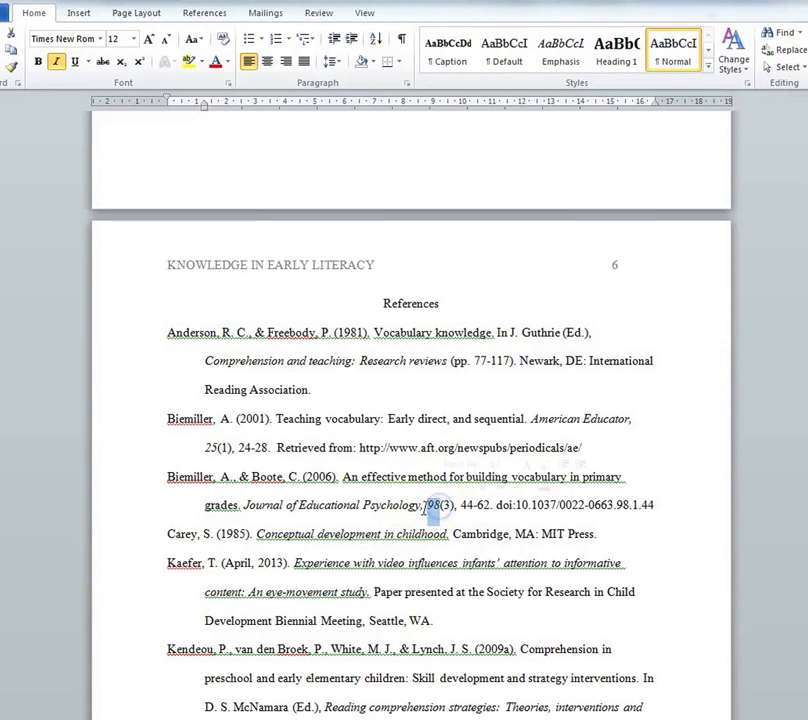
left_click(425, 510)
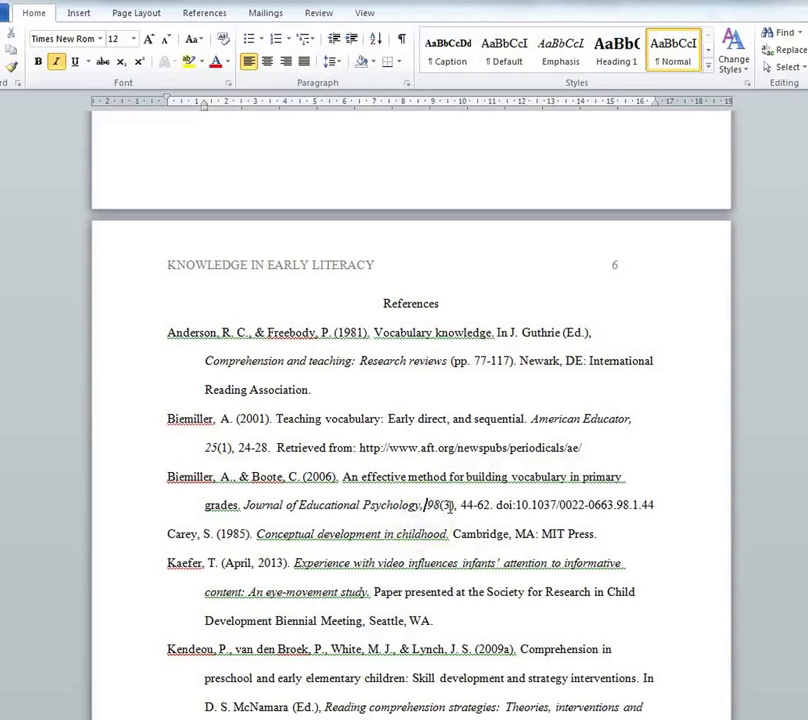
left_click(490, 505)
key("BackSpace")
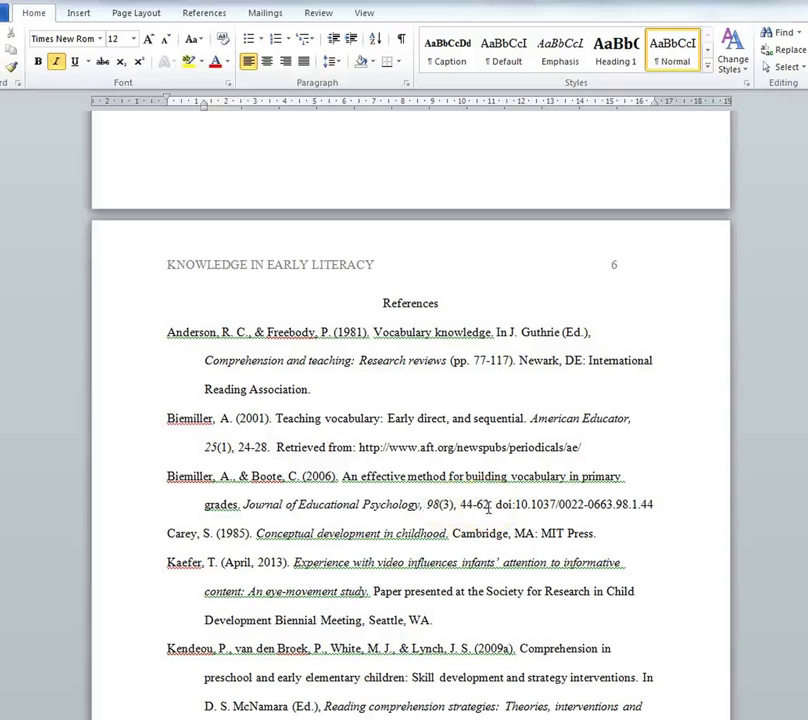
left_click(487, 508)
type(".")
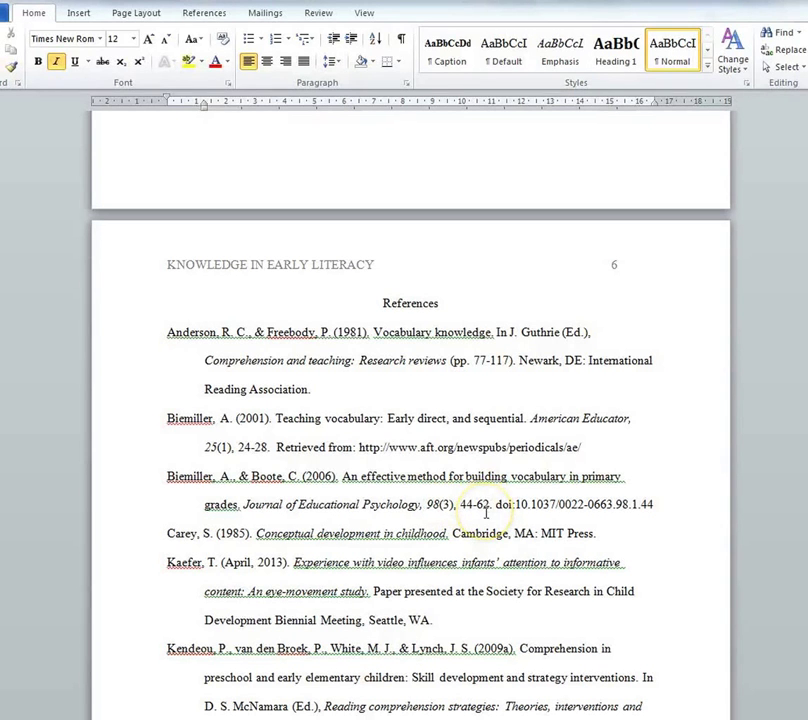
left_click(489, 509)
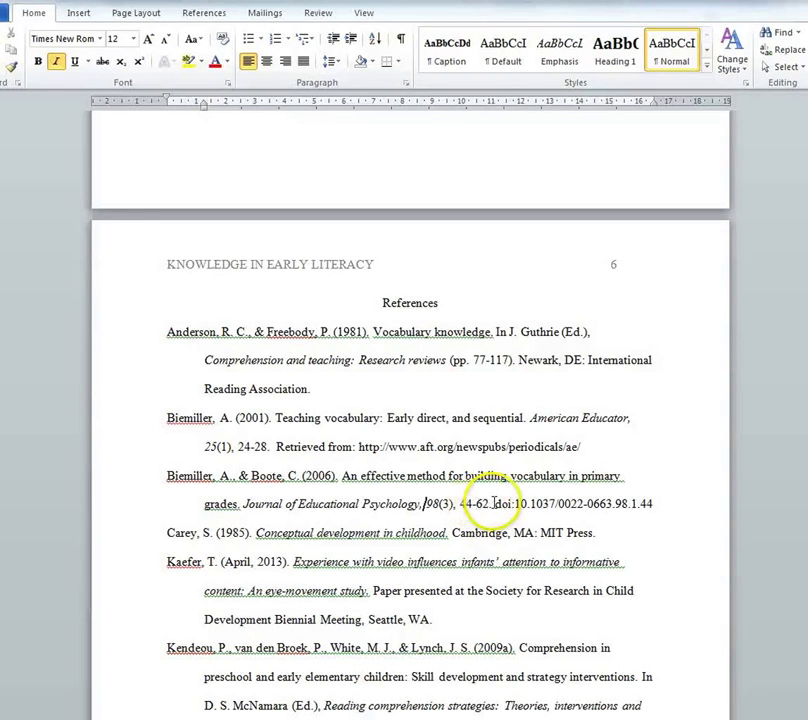
left_click_drag(495, 508, 638, 510)
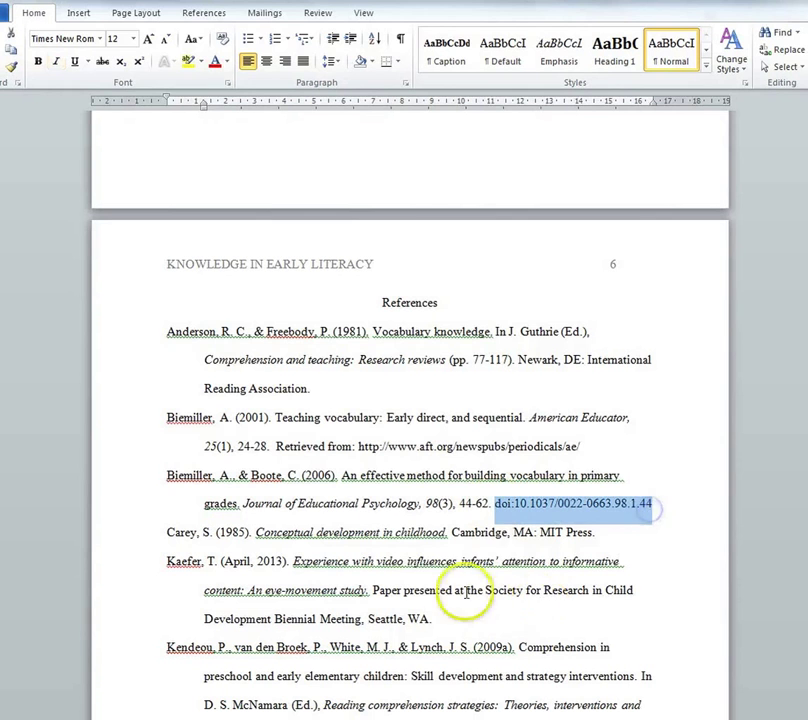
left_click(653, 527)
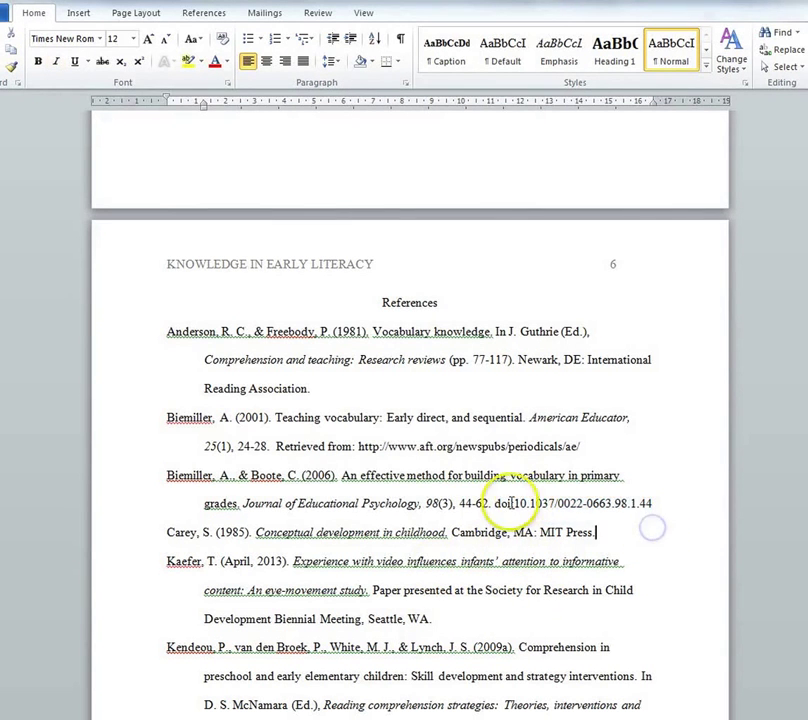
left_click_drag(495, 504, 657, 505)
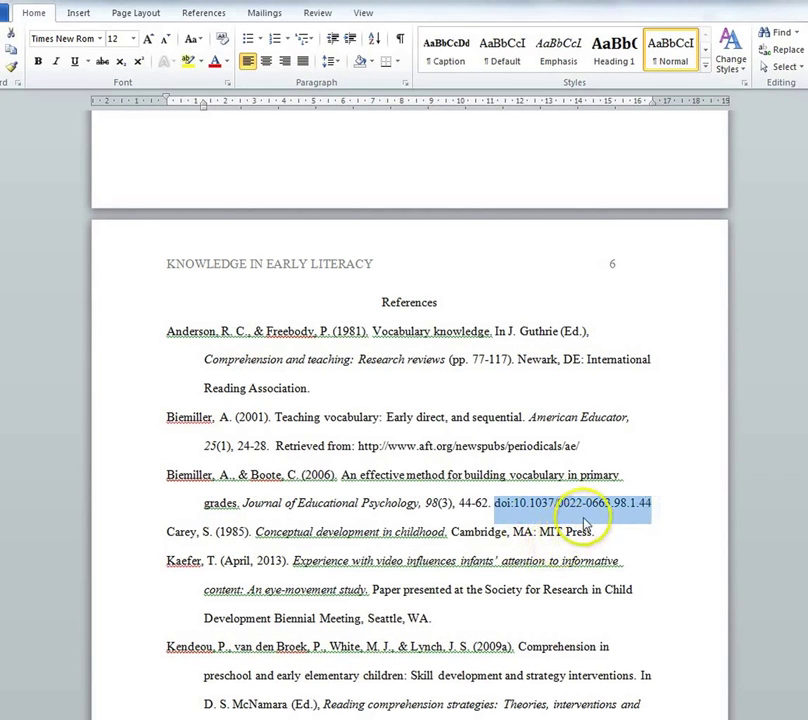
left_click_drag(494, 503, 660, 503)
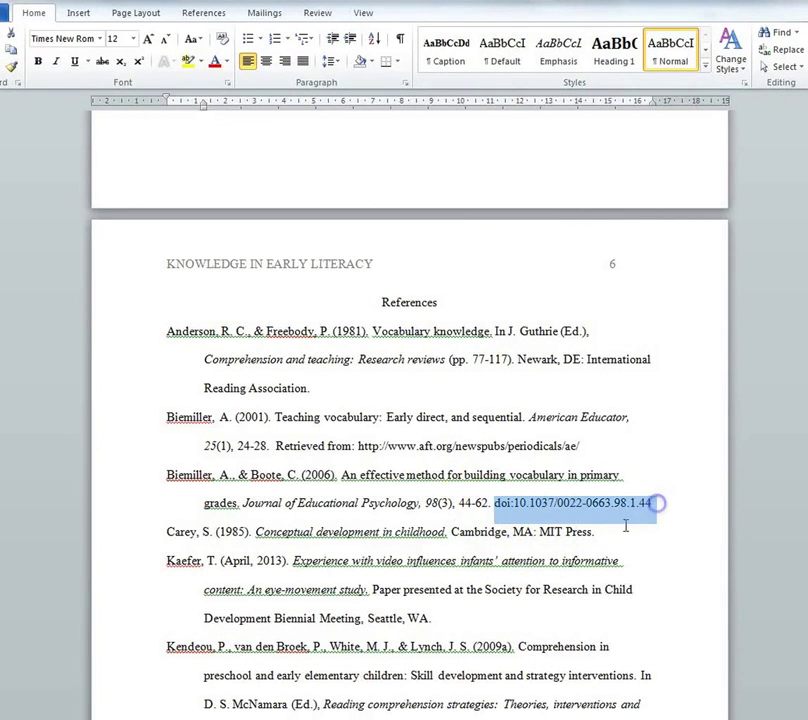
left_click(453, 443)
left_click(607, 446)
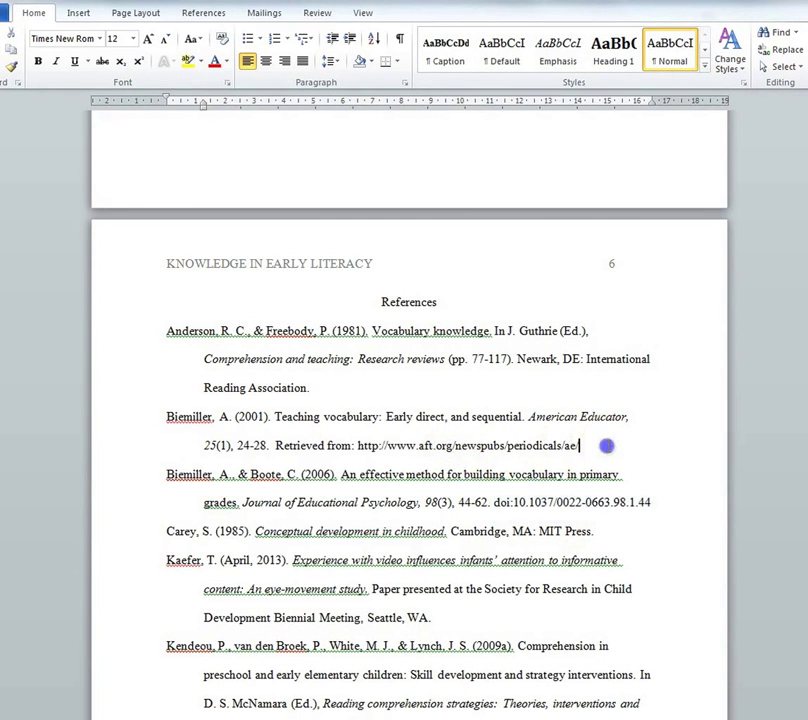
left_click_drag(579, 445, 270, 446)
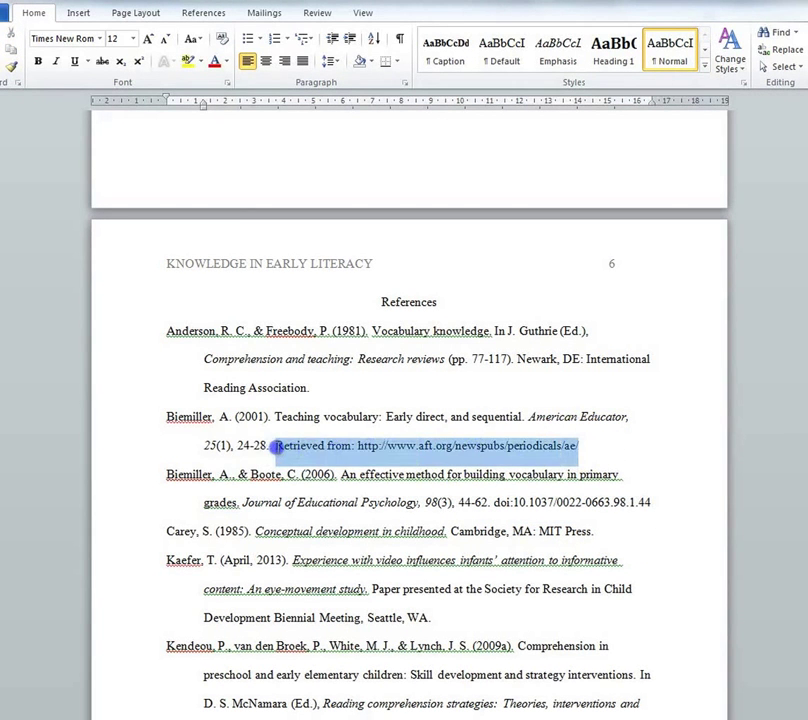
left_click(491, 538)
left_click(230, 590)
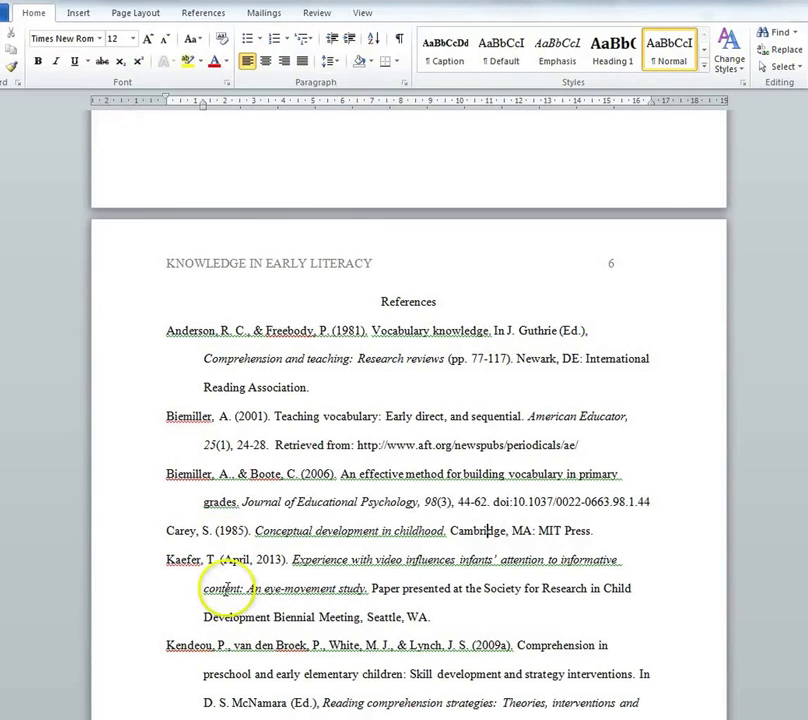
left_click_drag(256, 530, 432, 537)
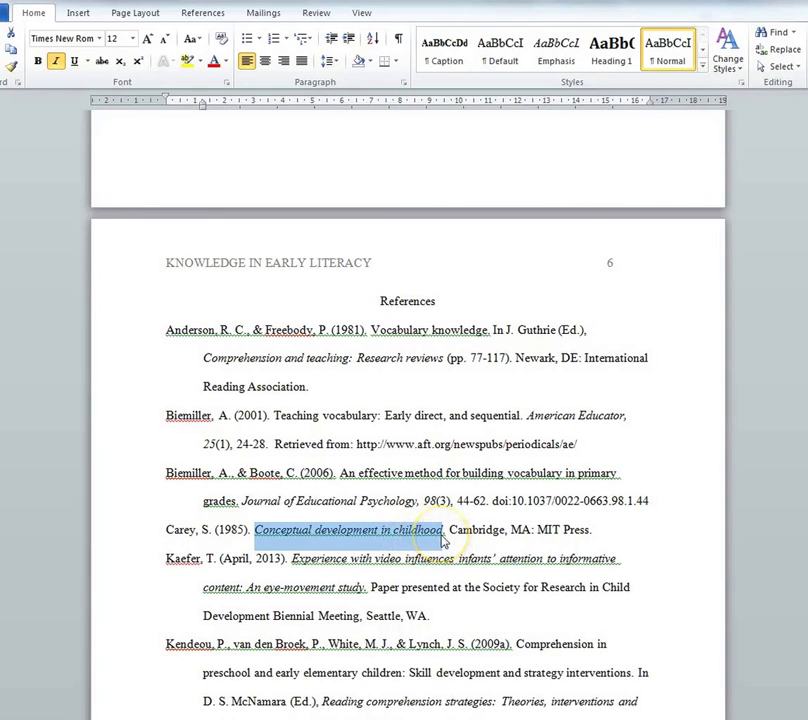
left_click(447, 532)
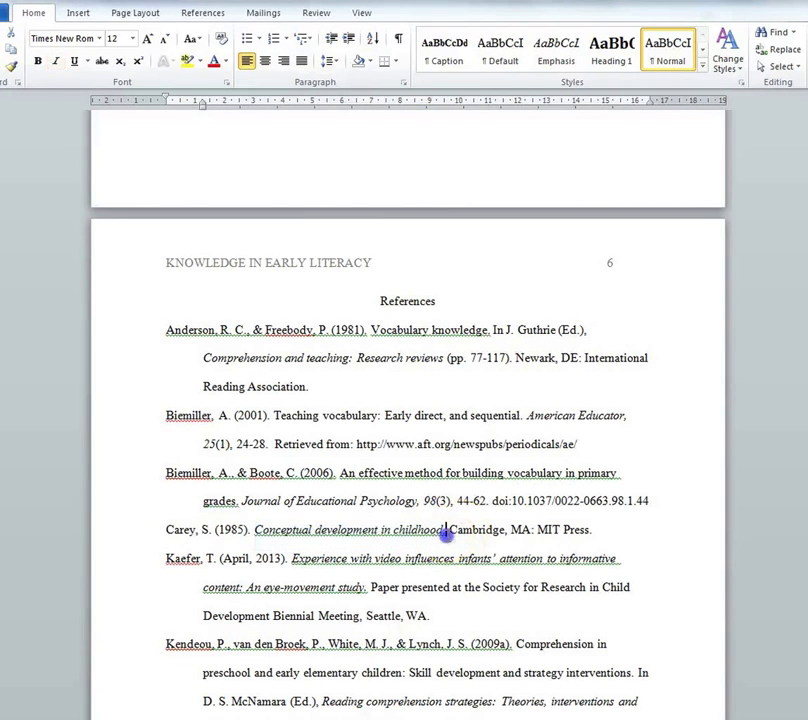
left_click_drag(447, 532, 595, 532)
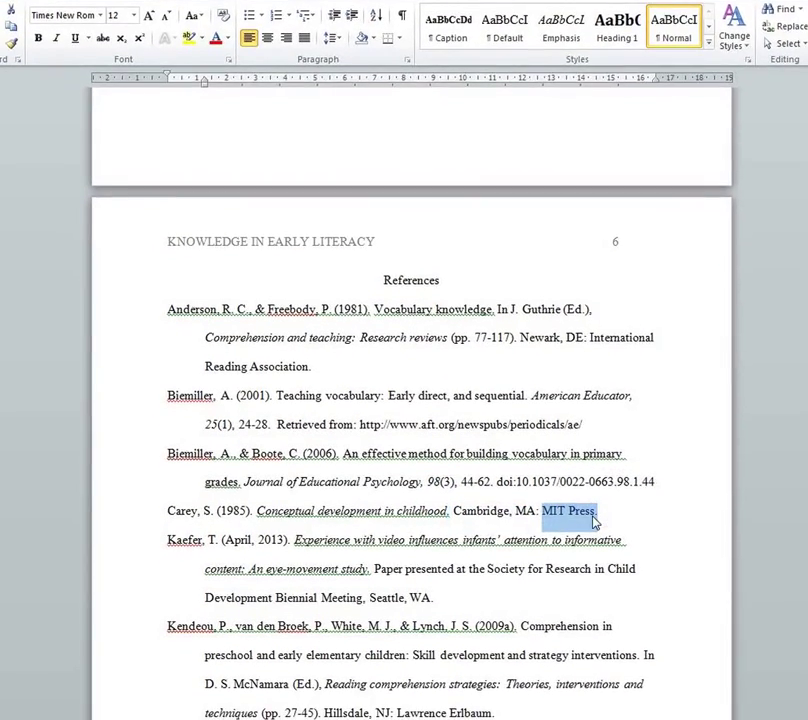
left_click(552, 555)
- On page 7, highlight the Vygotsky entry's translators and '(Original work published 1934)'
scroll(552, 545, "down", 10)
scroll(548, 532, "down", 2)
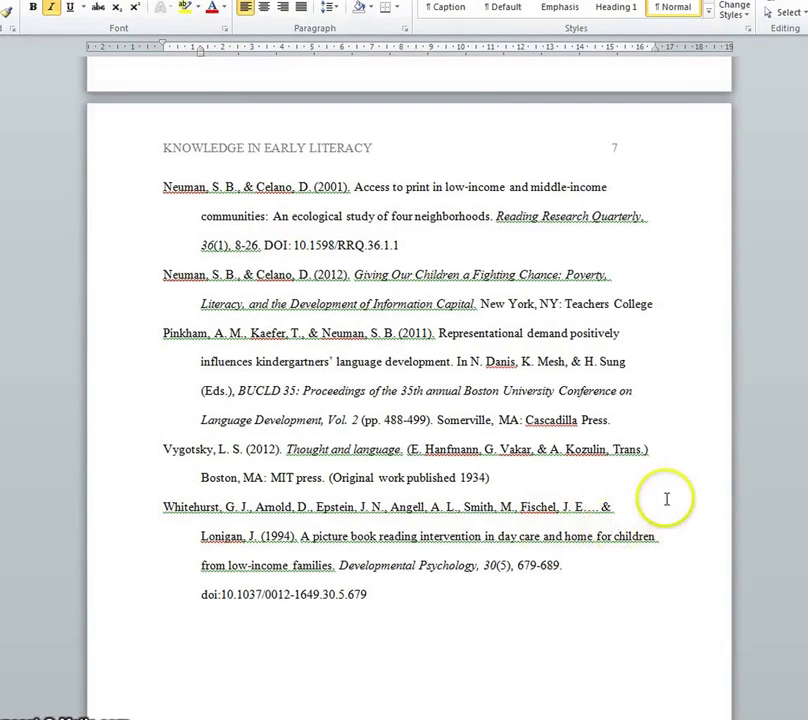
left_click_drag(664, 455, 463, 451)
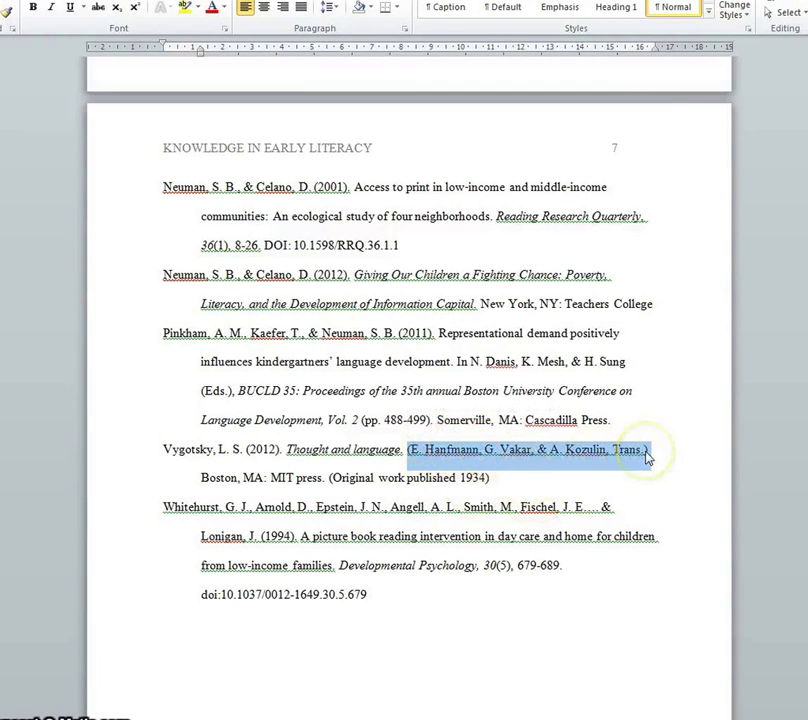
left_click(522, 456)
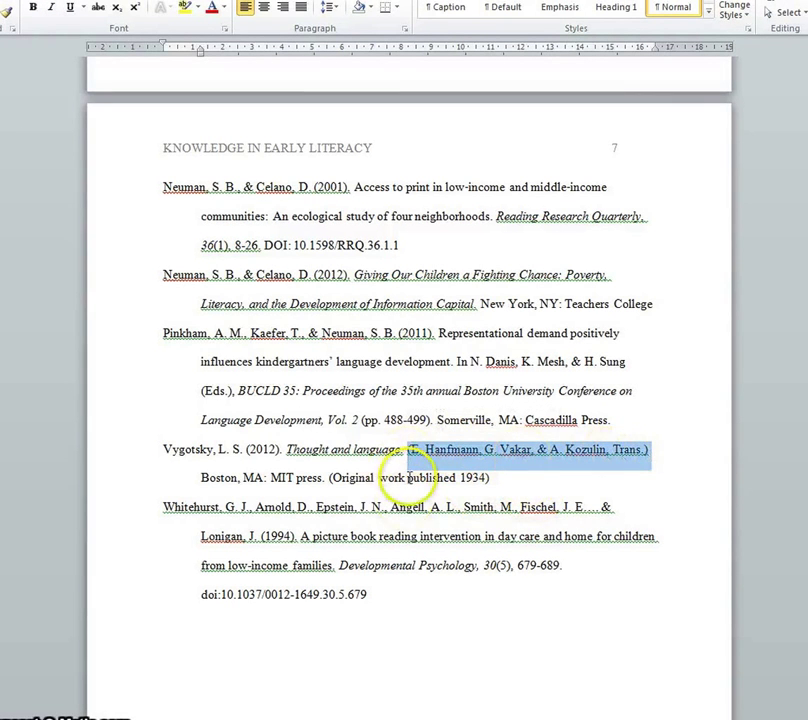
left_click_drag(509, 478, 348, 481)
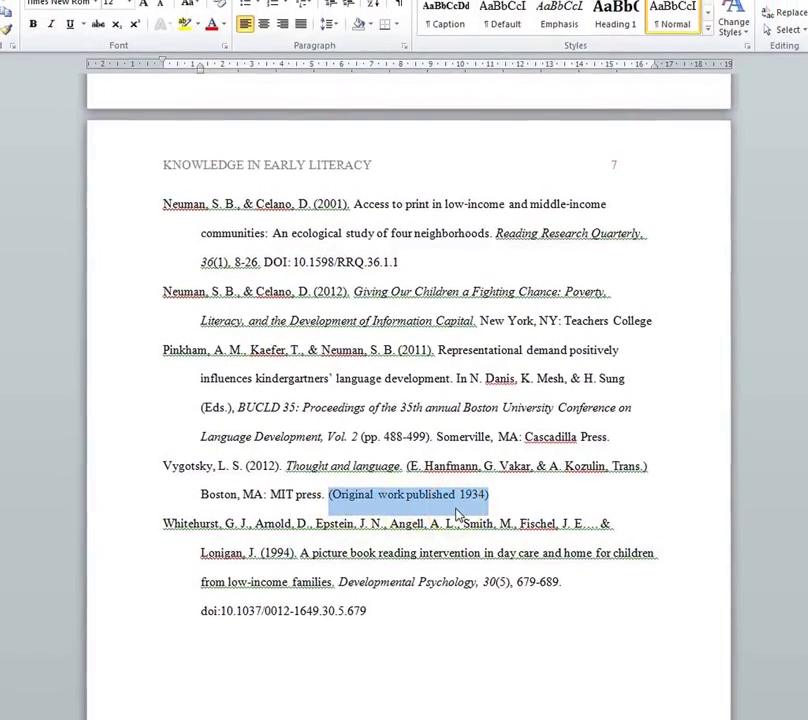
left_click(509, 502)
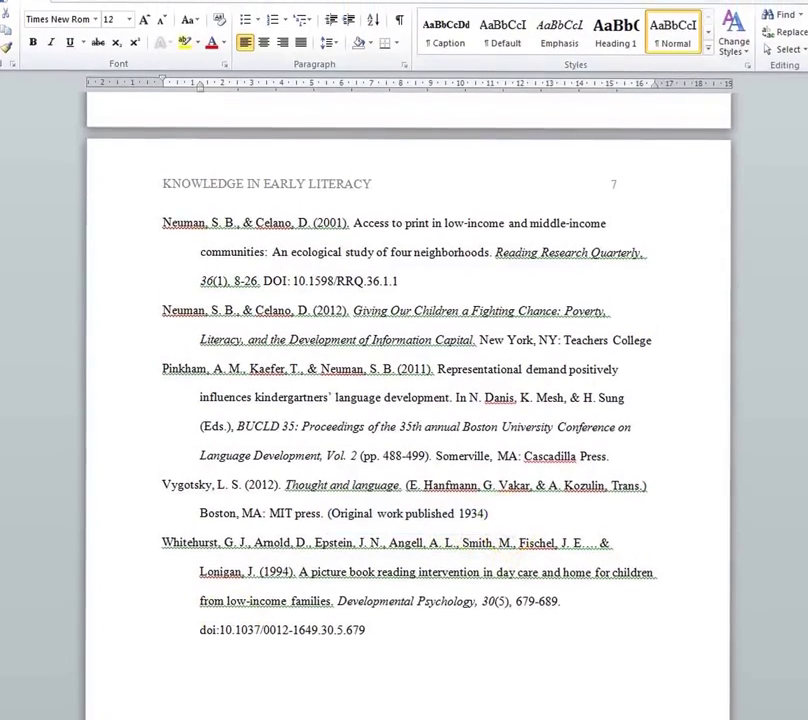
scroll(258, 653, "up", 10)
scroll(262, 655, "up", 6)
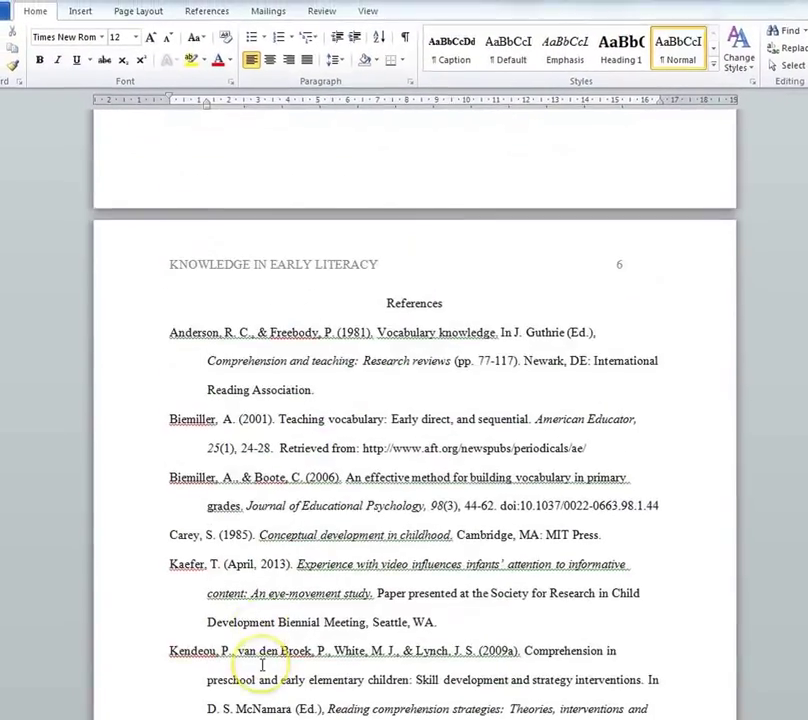
scroll(265, 630, "down", 5)
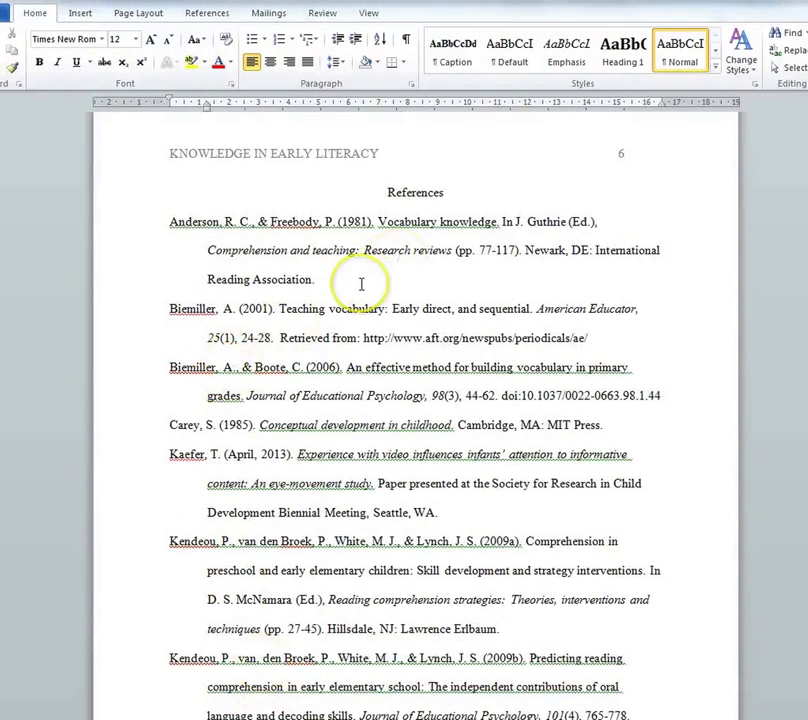
left_click_drag(166, 222, 374, 237)
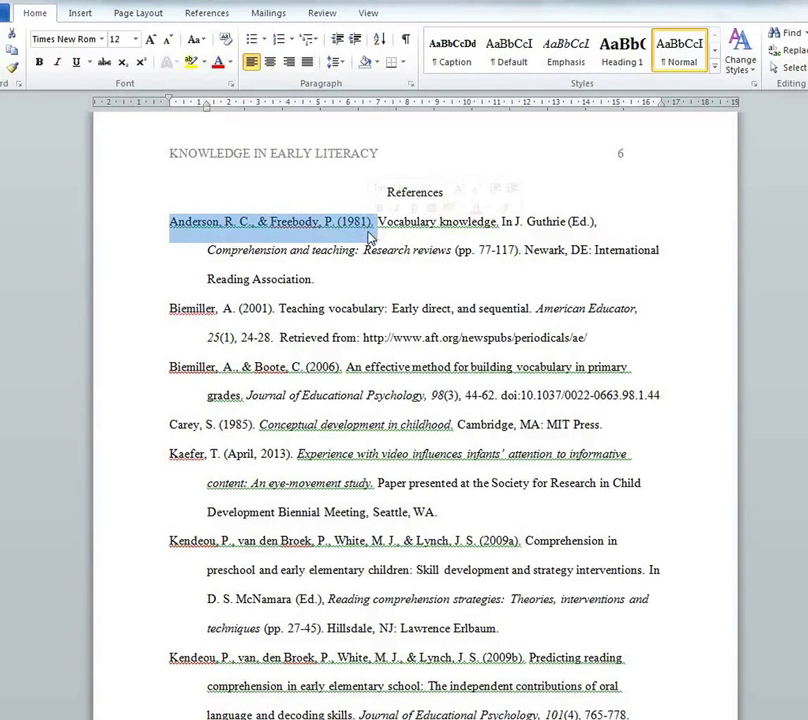
left_click_drag(376, 229, 497, 226)
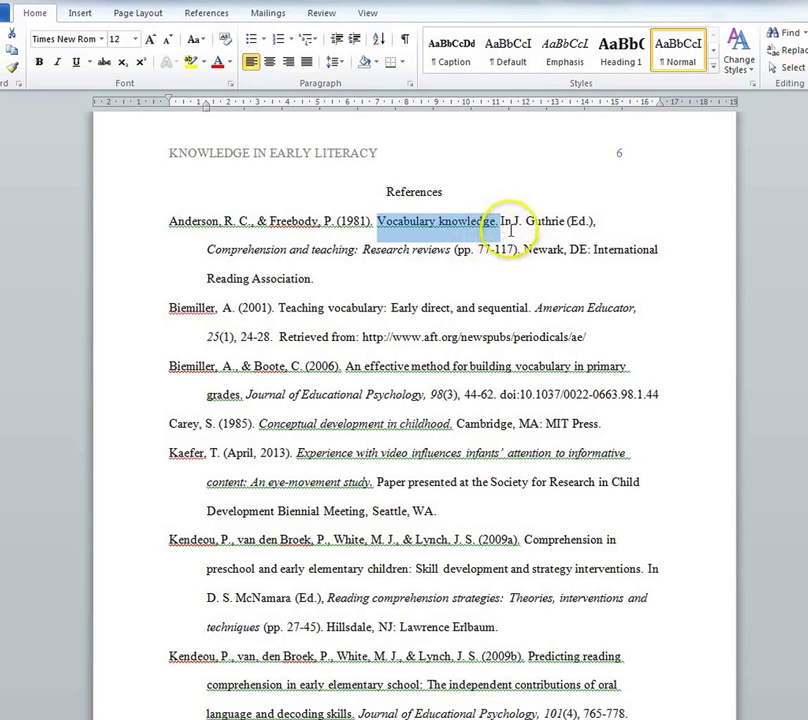
left_click_drag(513, 221, 593, 225)
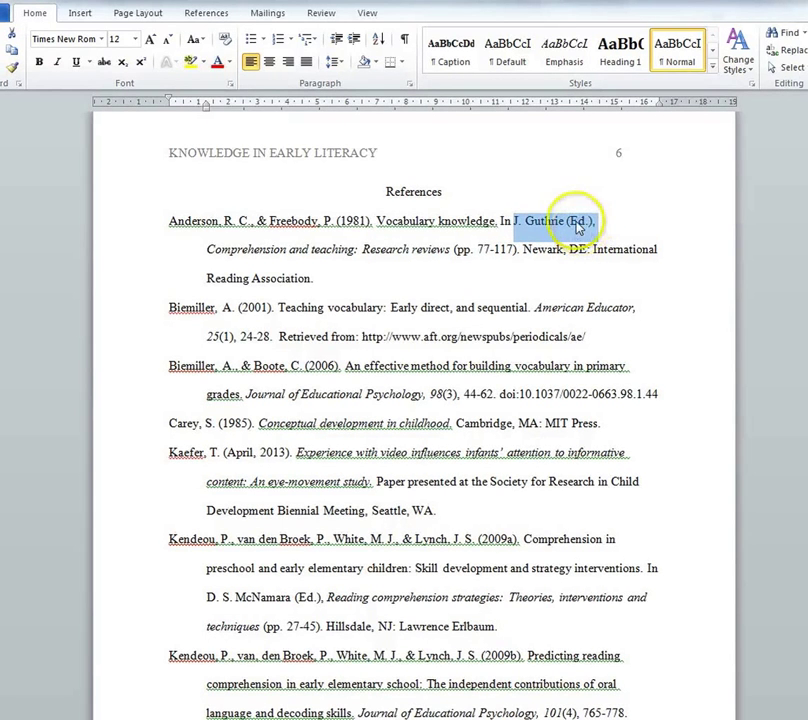
left_click_drag(205, 249, 452, 252)
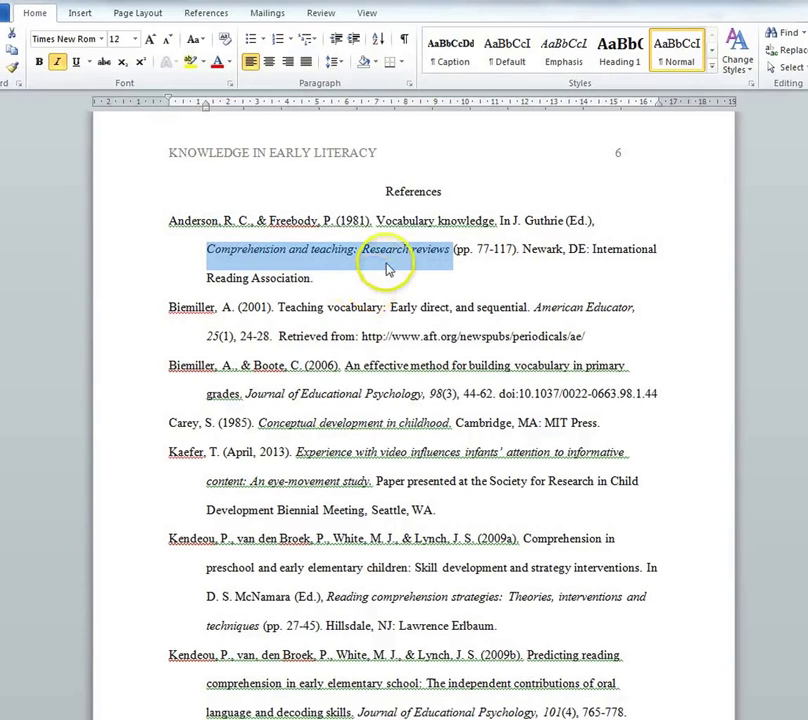
left_click(445, 270)
left_click_drag(454, 249, 514, 253)
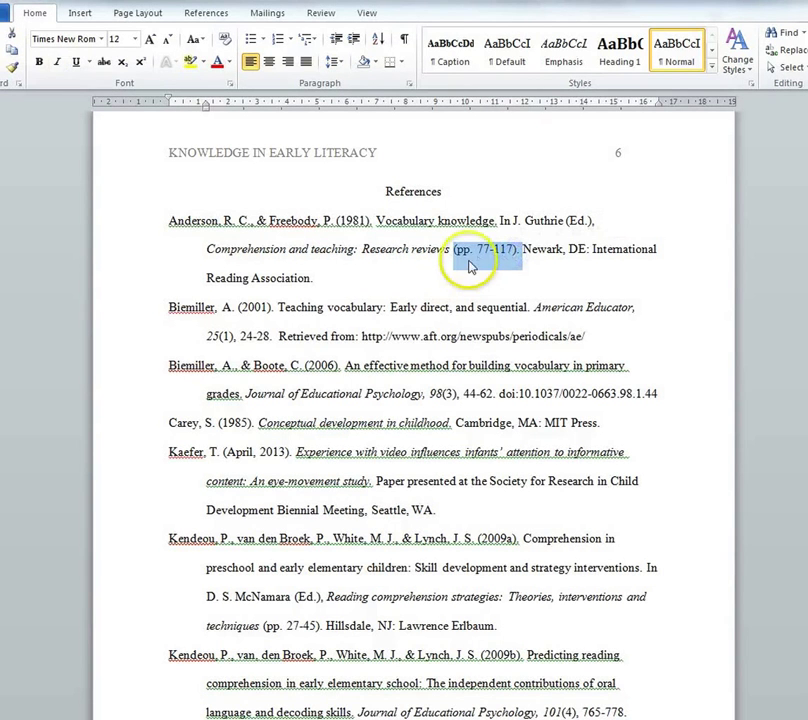
left_click(482, 264)
left_click_drag(521, 249, 629, 248)
left_click(628, 272)
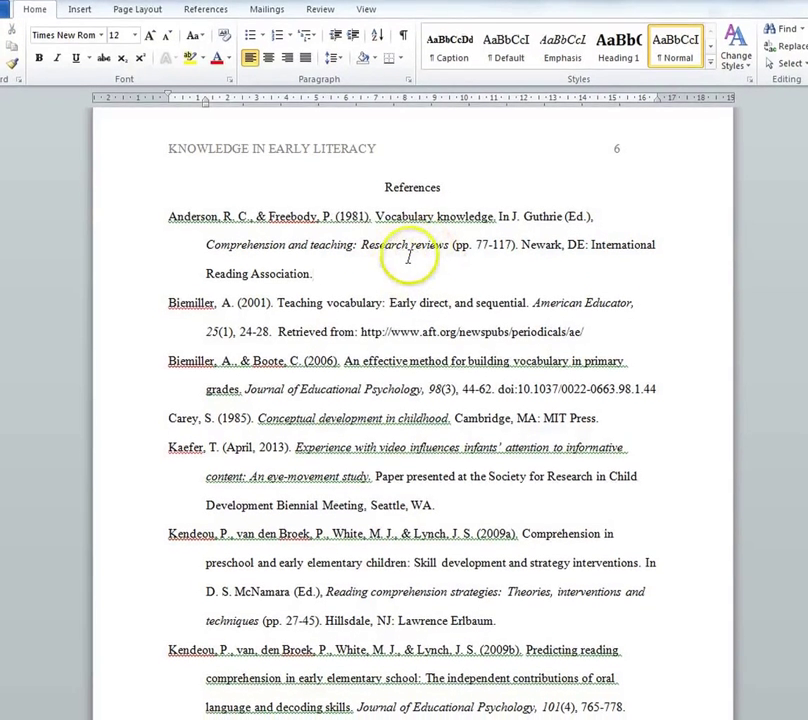
- Scroll past the National Science Foundation entry to the Neuman and Pinkham references on page 7
scroll(458, 340, "down", 5)
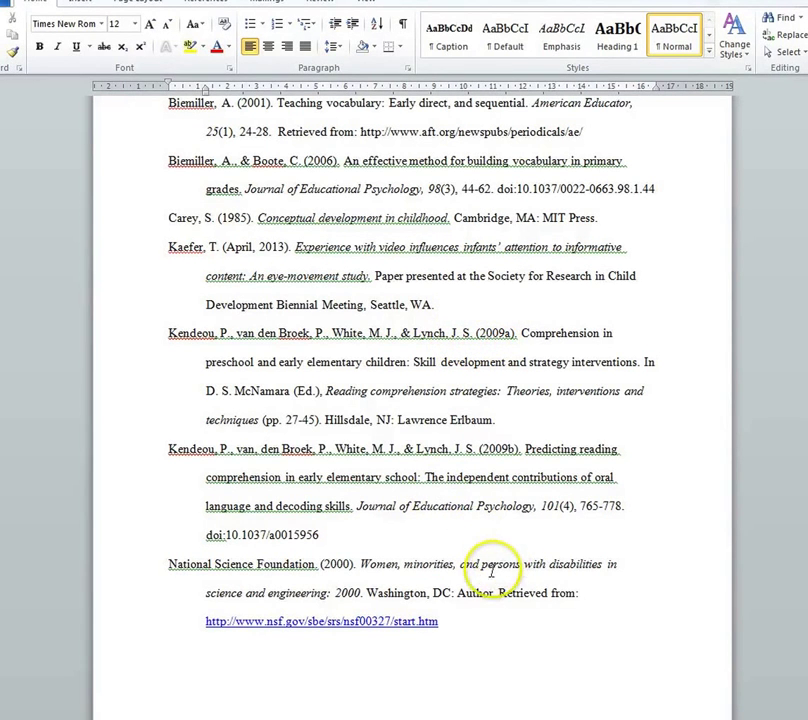
scroll(497, 549, "down", 1)
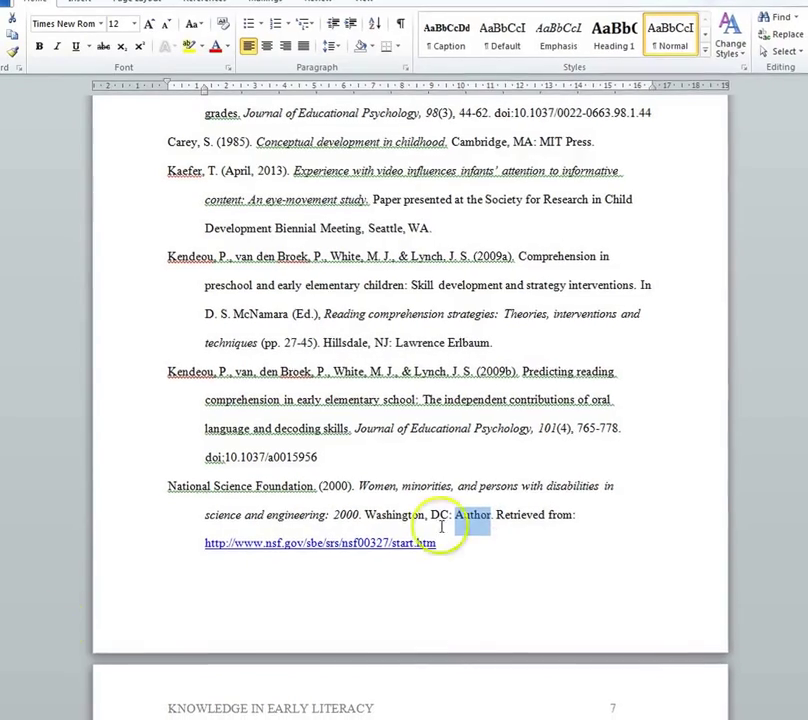
scroll(370, 644, "down", 5)
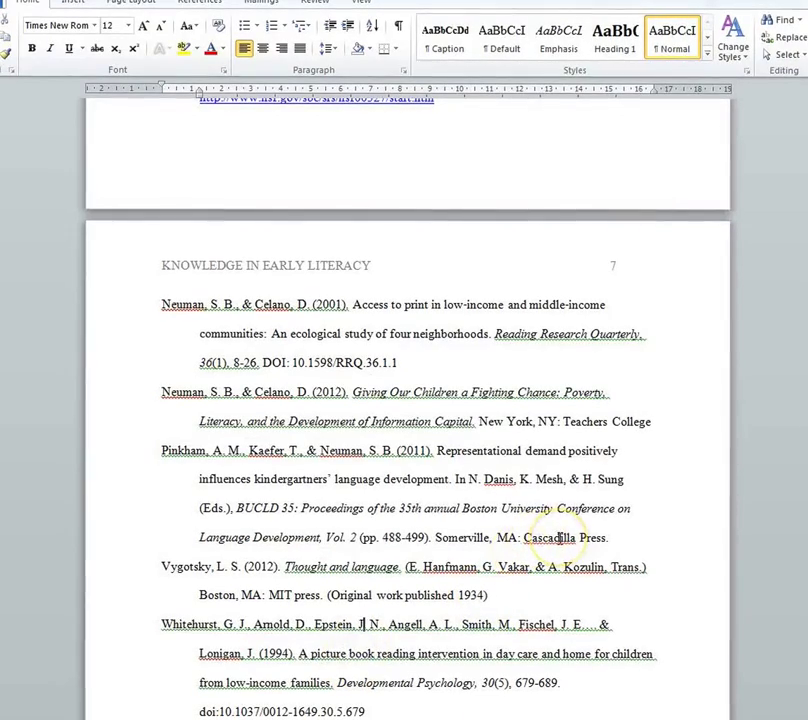
left_click(436, 451)
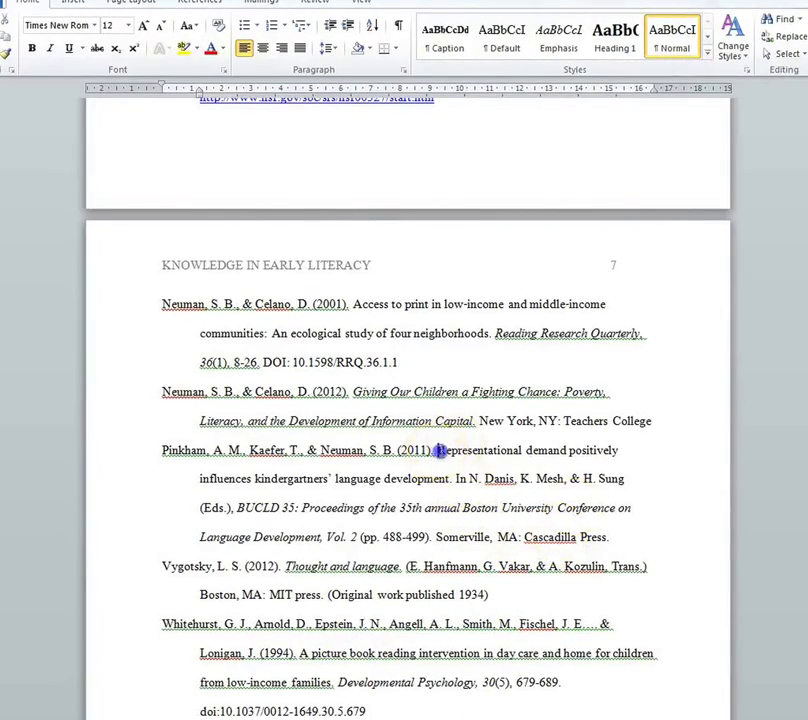
left_click_drag(476, 453, 455, 482)
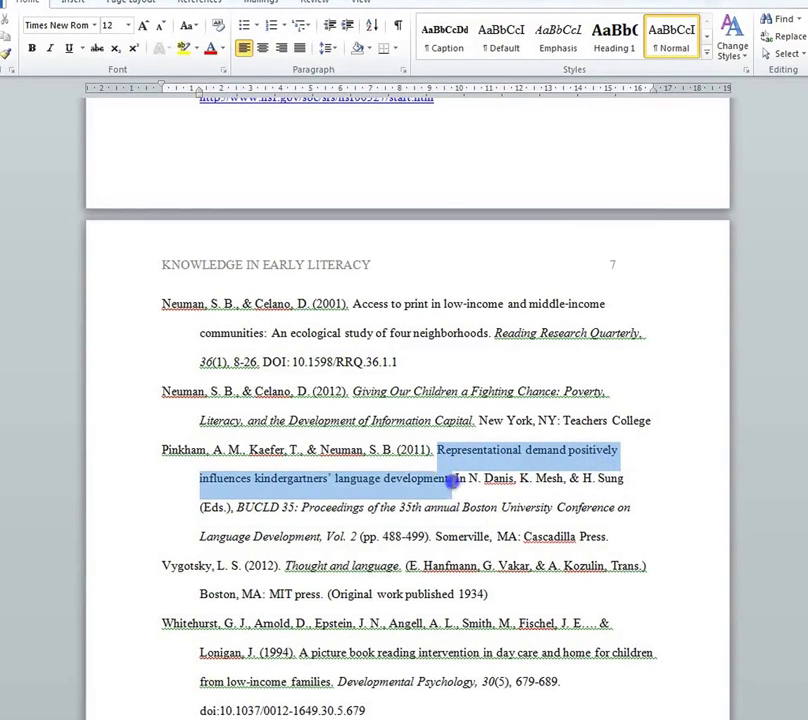
left_click(465, 480)
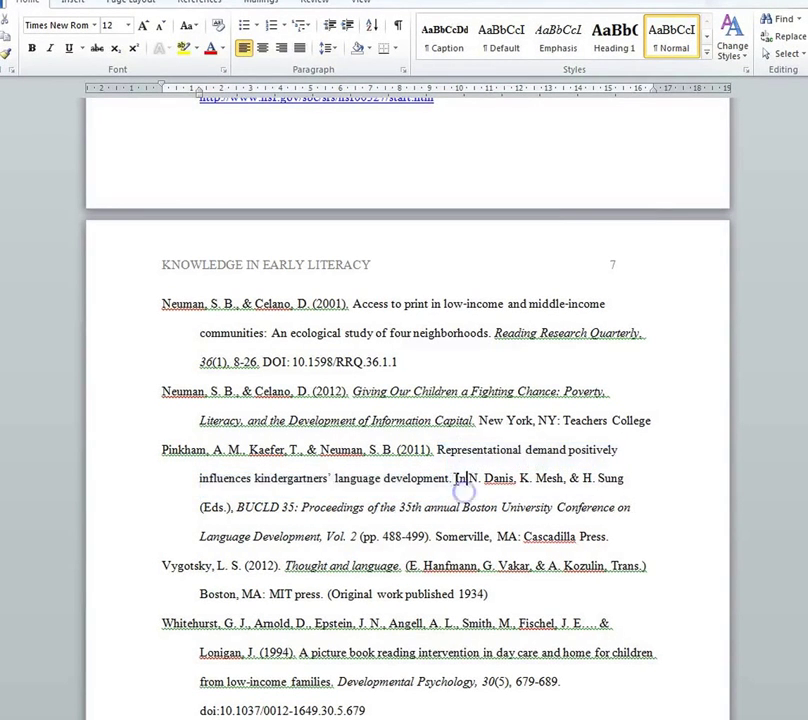
left_click_drag(463, 484, 224, 512)
left_click(207, 509)
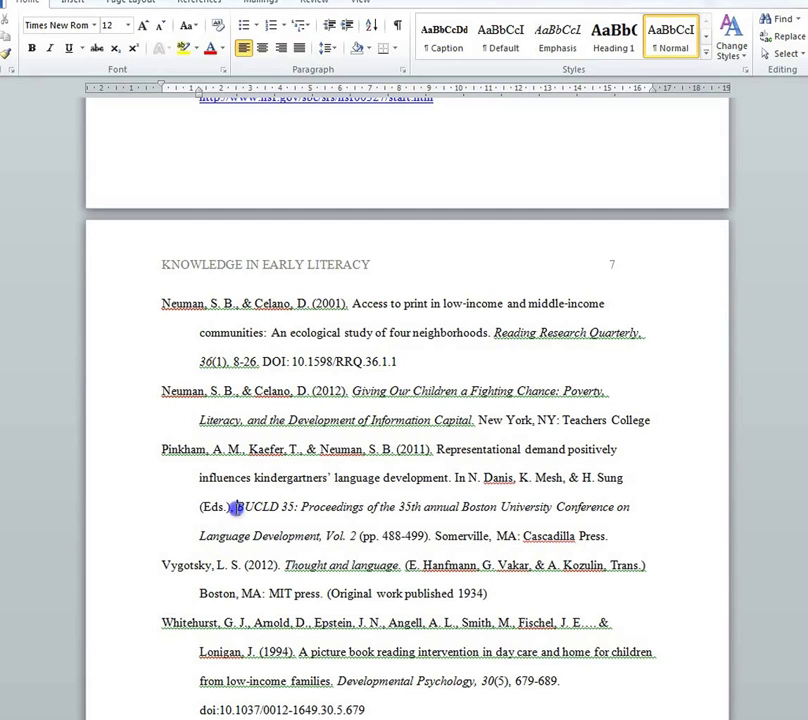
left_click_drag(242, 510, 310, 512)
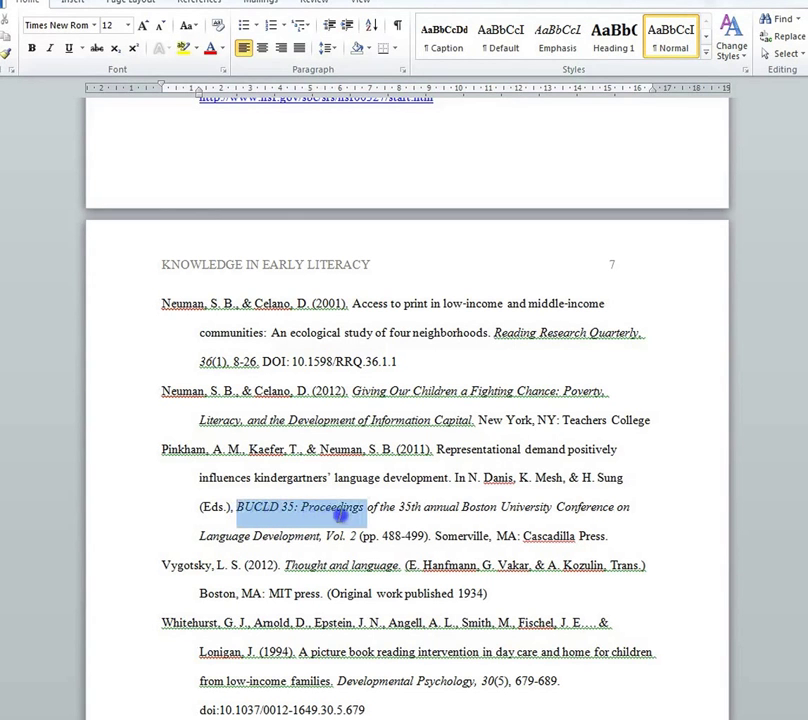
left_click_drag(385, 512, 349, 536)
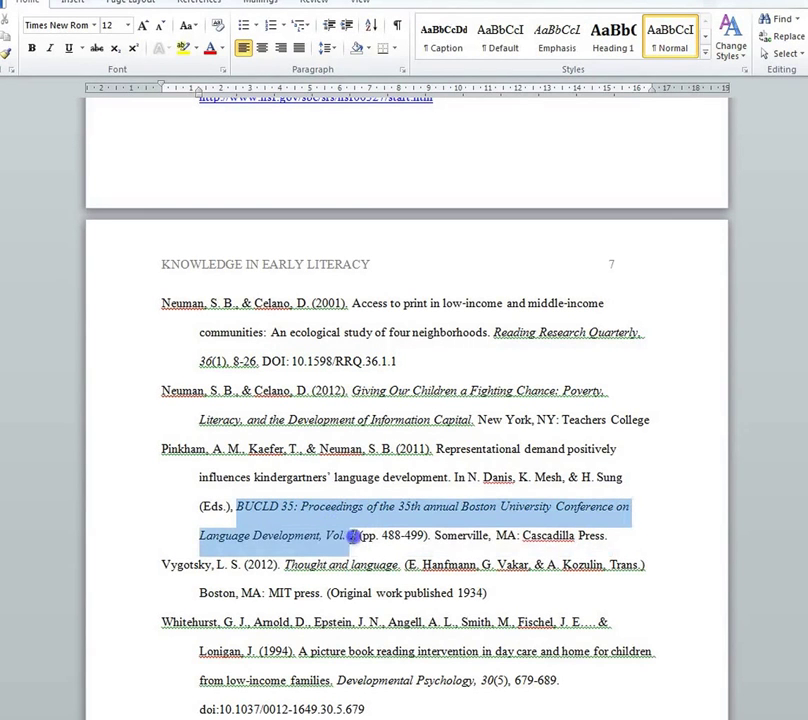
left_click(416, 548)
left_click_drag(416, 537, 365, 536)
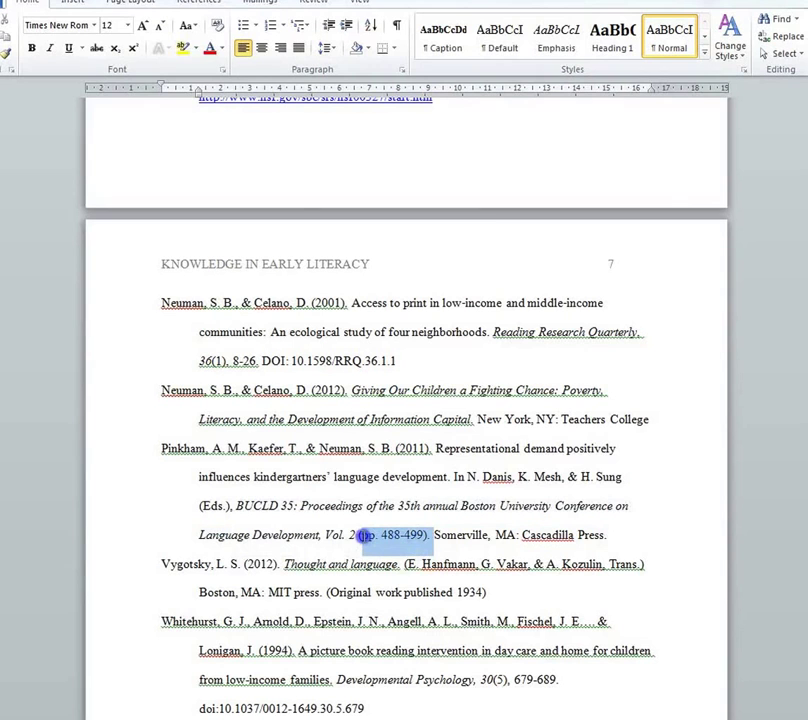
left_click(416, 549)
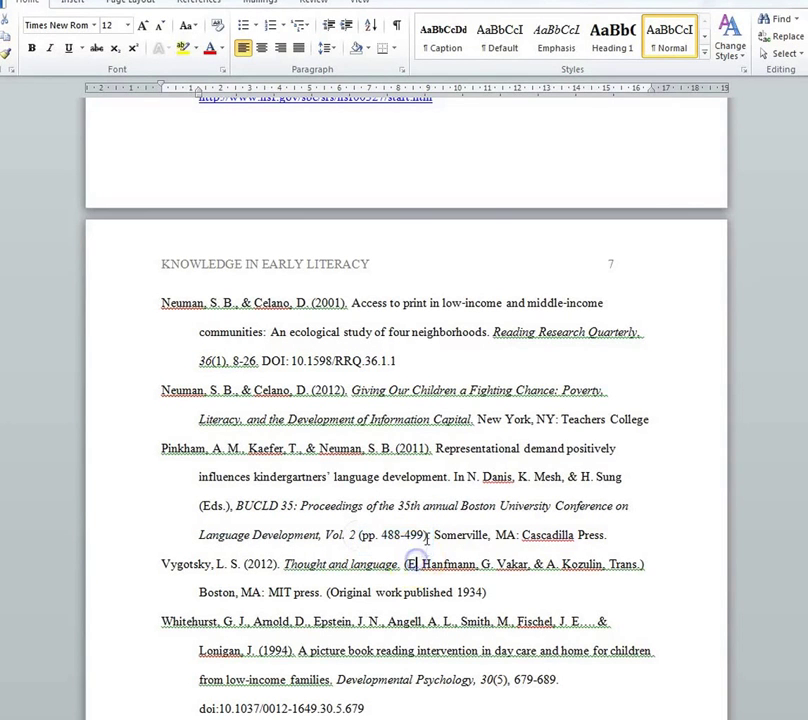
left_click_drag(434, 536, 510, 540)
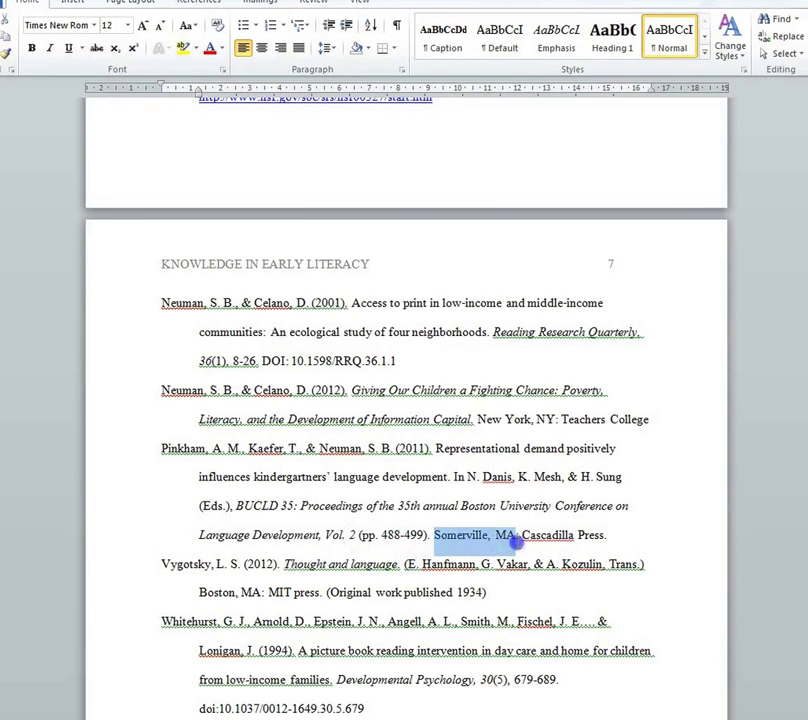
left_click(511, 540)
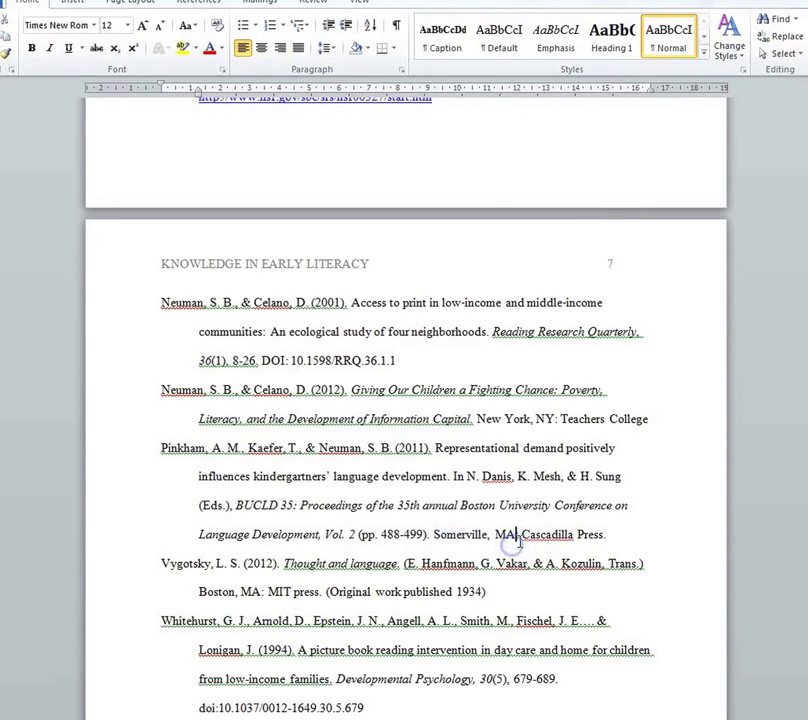
left_click_drag(524, 535, 606, 539)
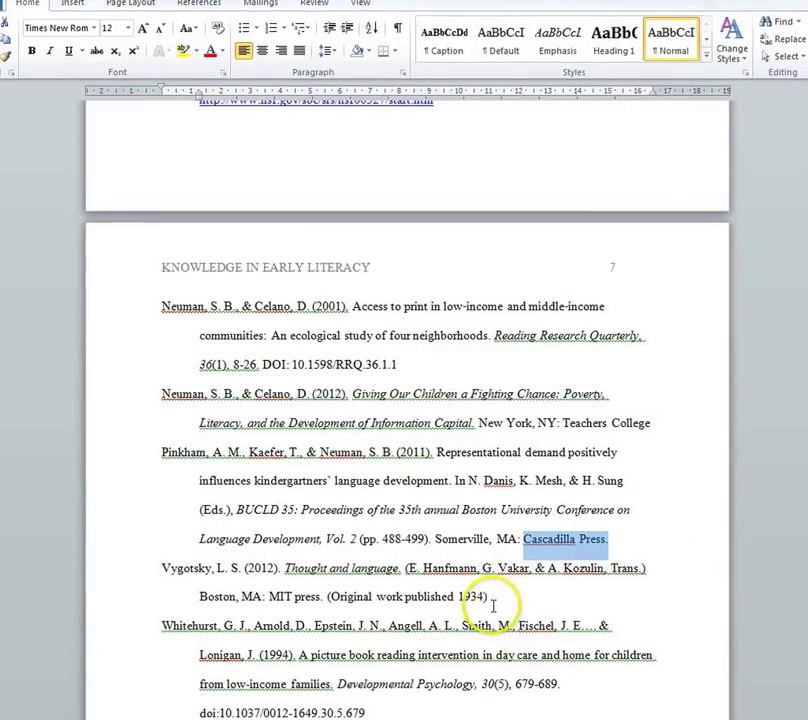
scroll(493, 610, "up", 3)
- In the Kaefer entry, highlight the date April, 2013 and the italic presentation title
scroll(493, 612, "up", 4)
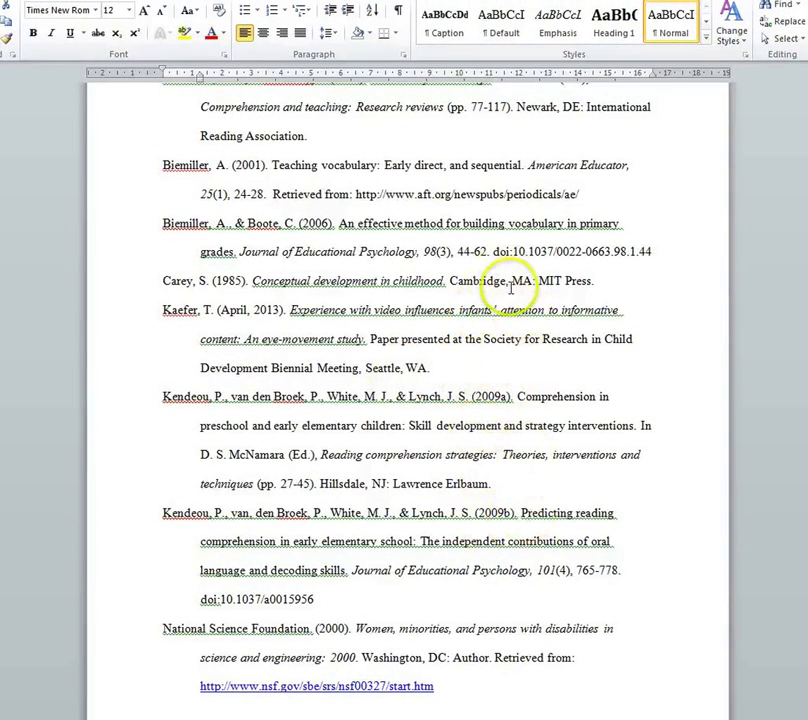
mouse_move(283, 310)
left_mouse_down()
mouse_move(216, 310)
mouse_move(275, 330)
left_mouse_up()
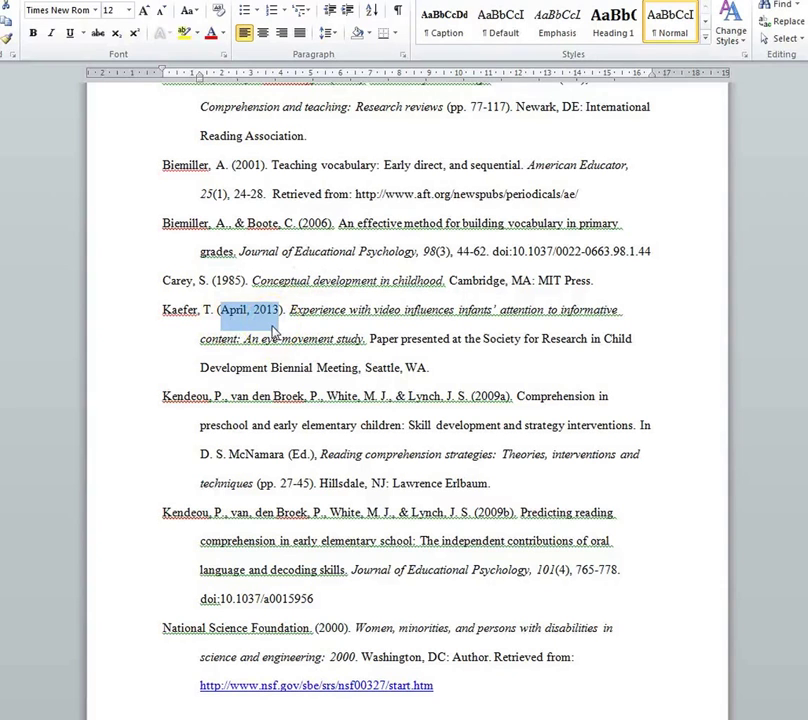
left_click(291, 312)
left_click_drag(290, 310, 366, 338)
left_click(364, 344)
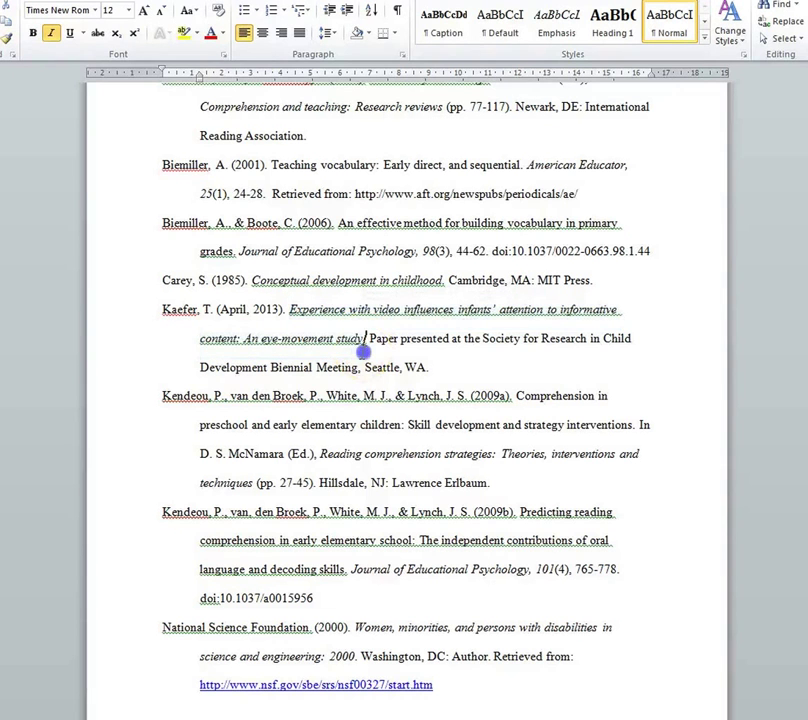
- Highlight the Kaefer paper's description, the Society for Research in Child Development name, and 'Seattle, WA.'
left_click(370, 340)
left_click_drag(370, 340, 628, 366)
left_click(483, 339)
left_click_drag(463, 339, 438, 366)
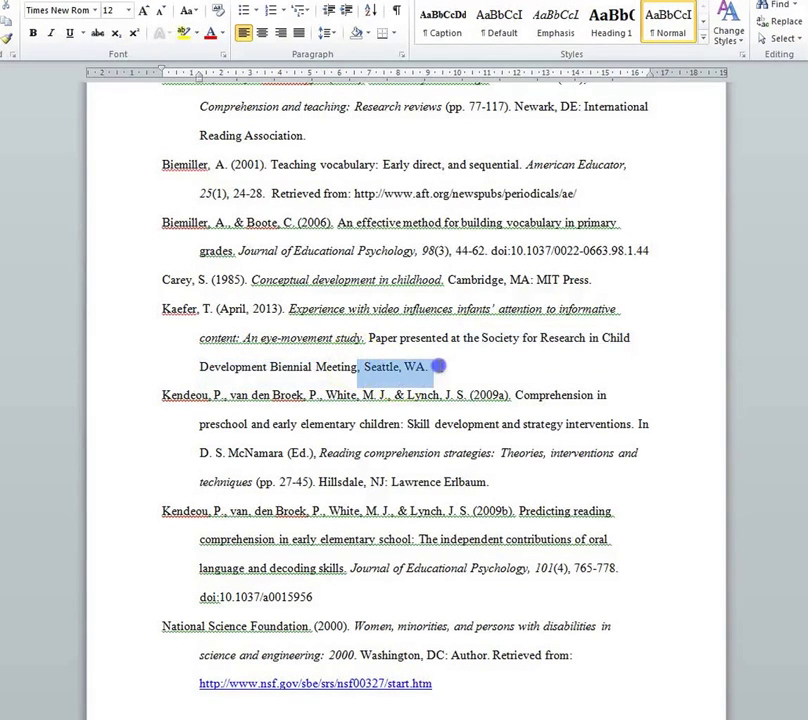
left_click(445, 370)
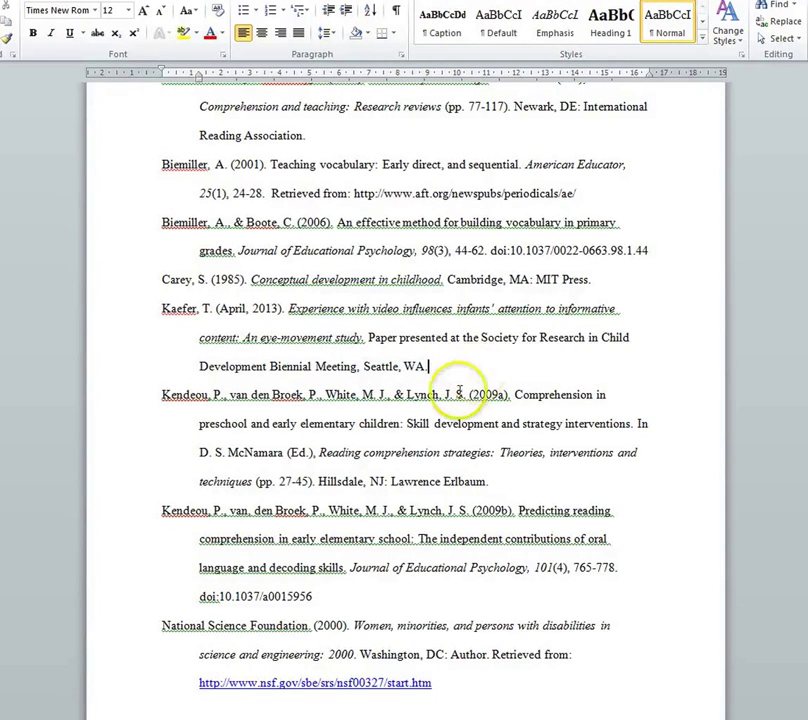
left_click_drag(438, 369, 370, 371)
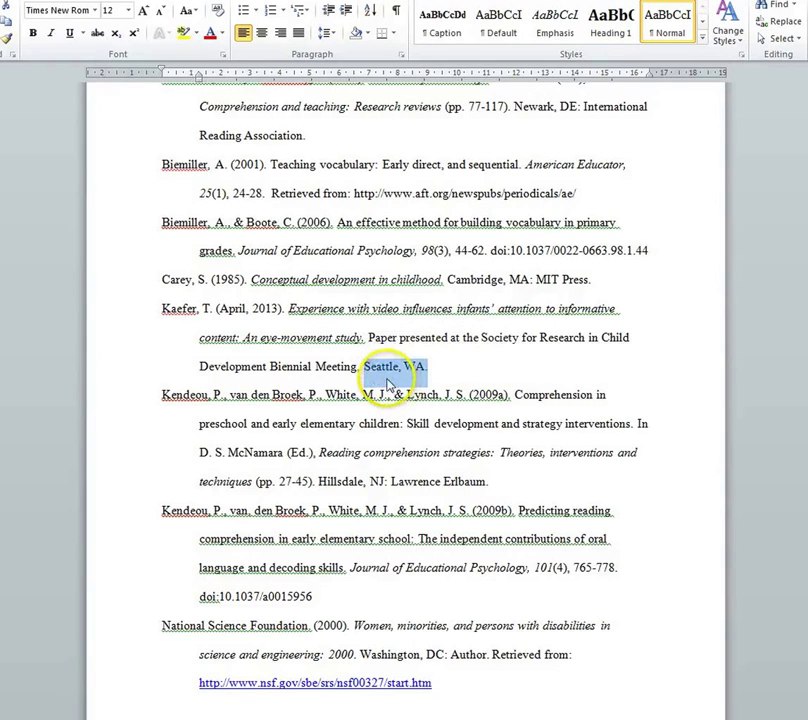
left_click_drag(364, 381, 410, 375)
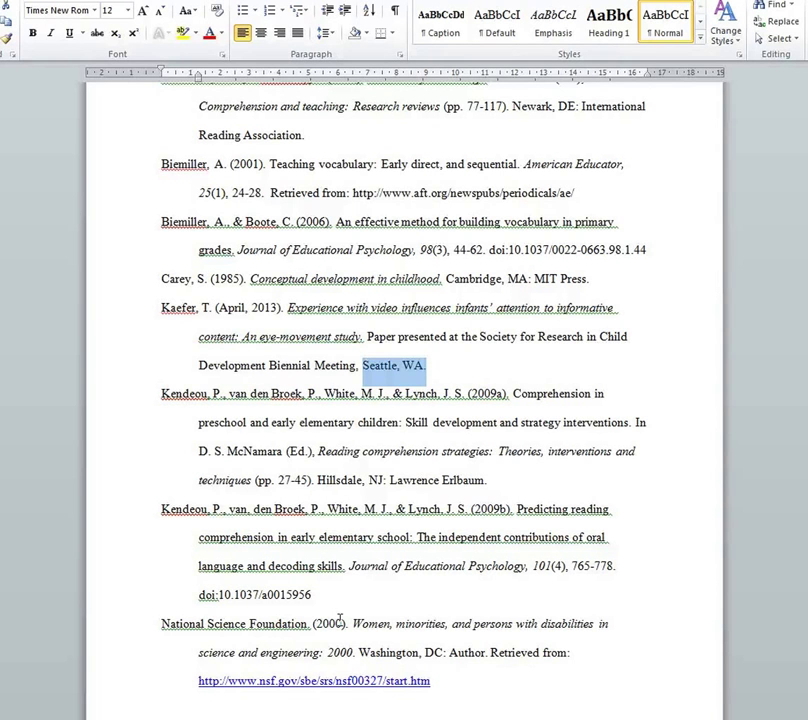
left_click(340, 592)
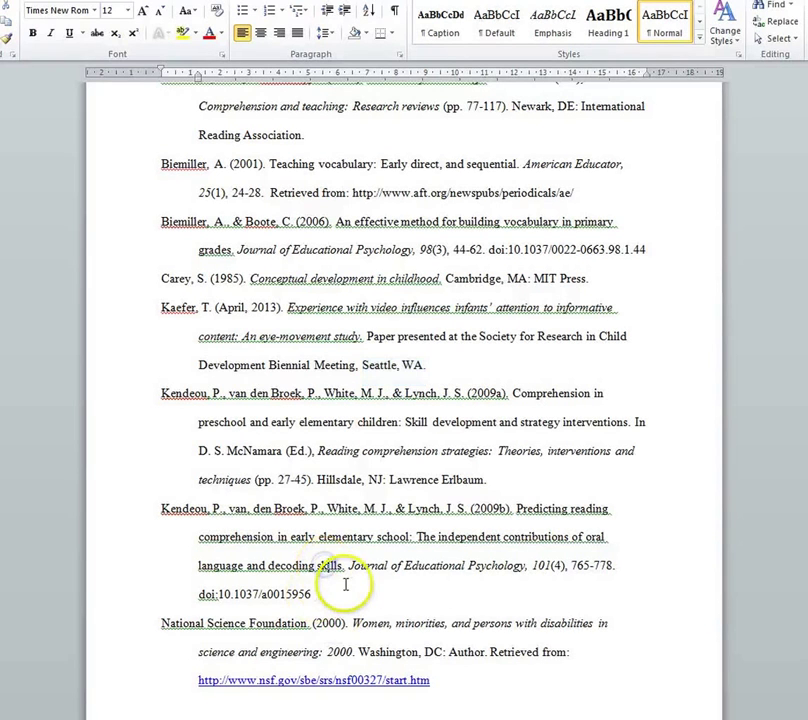